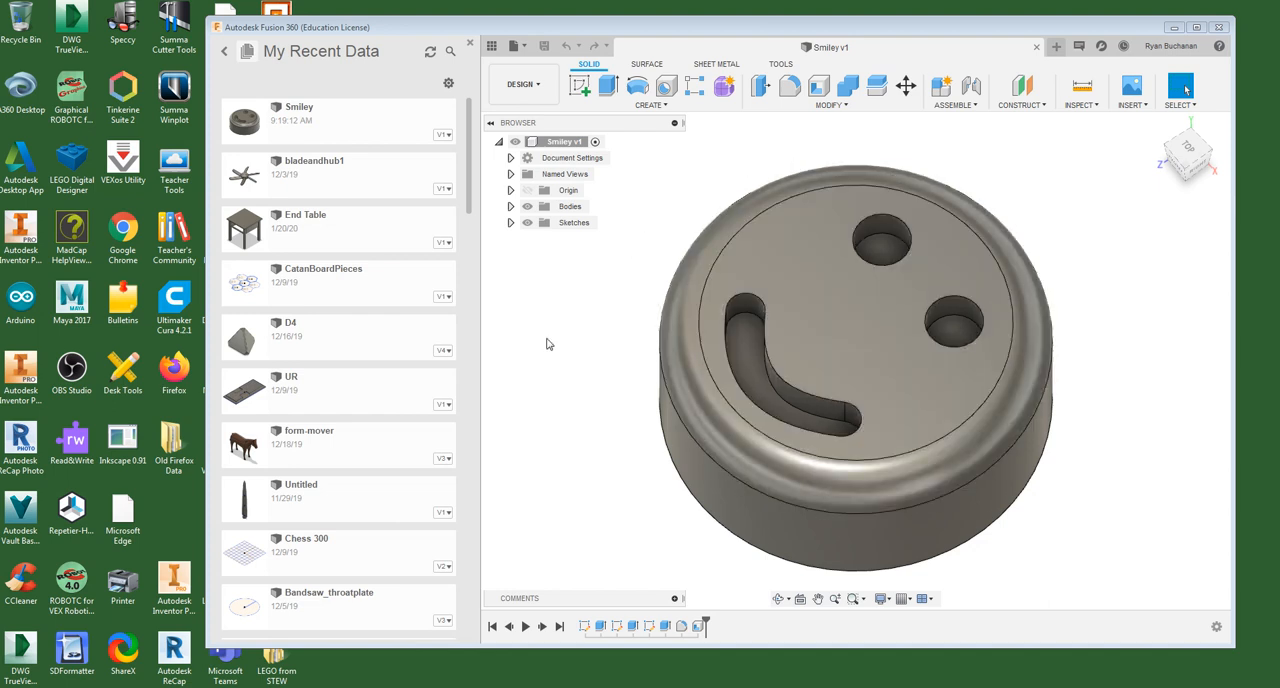
- Start saving Body1 as an STL file in Binary format with Medium refinement, without sending it to a 3D print utility
left_click(510, 206)
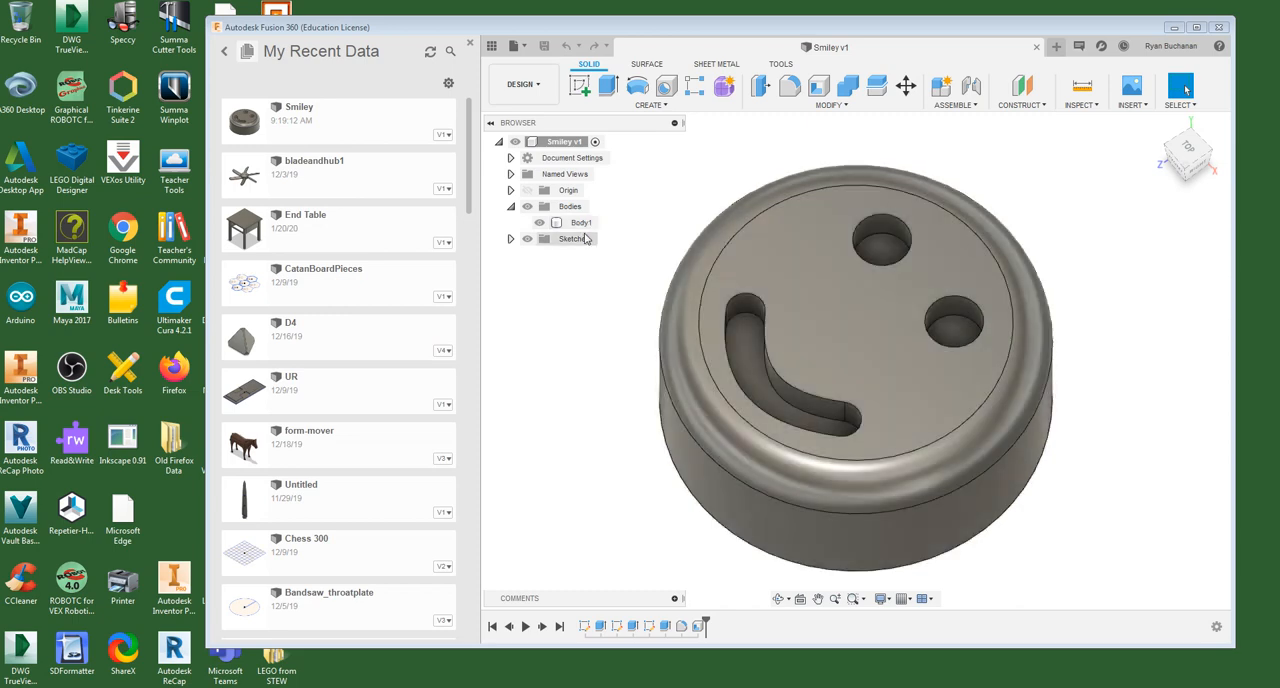
middle_click_drag(571, 340, 646, 309, "shift")
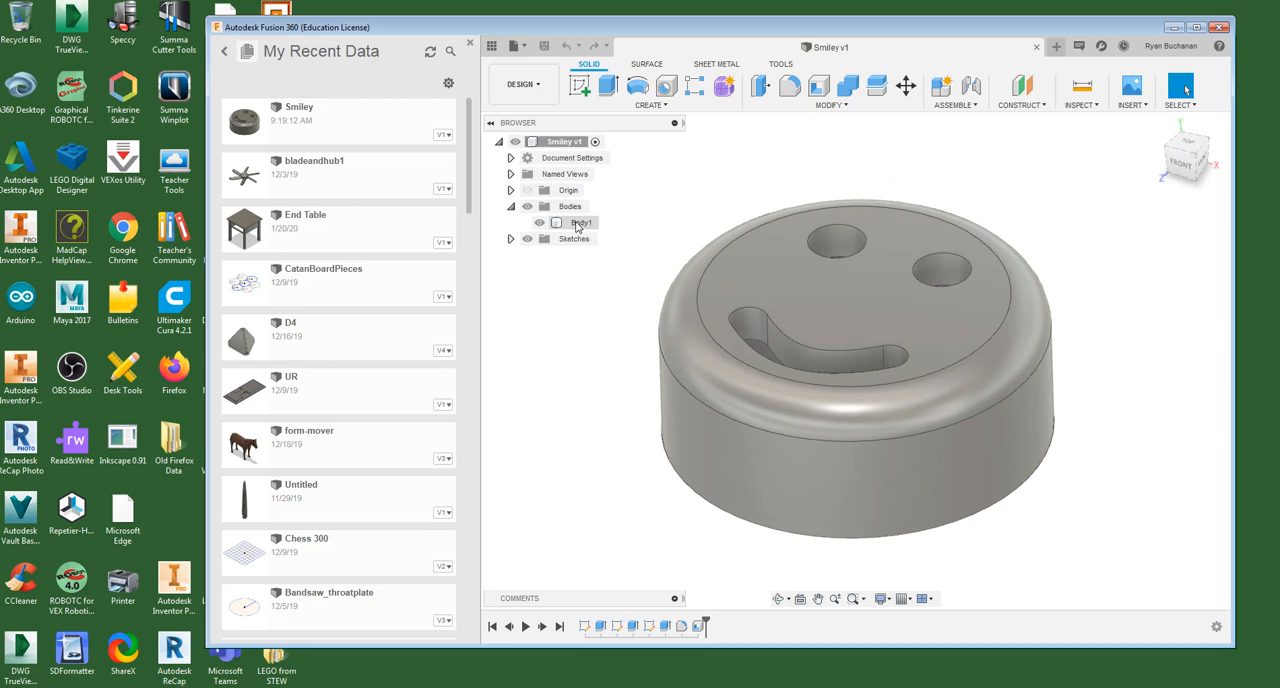
left_click(574, 224)
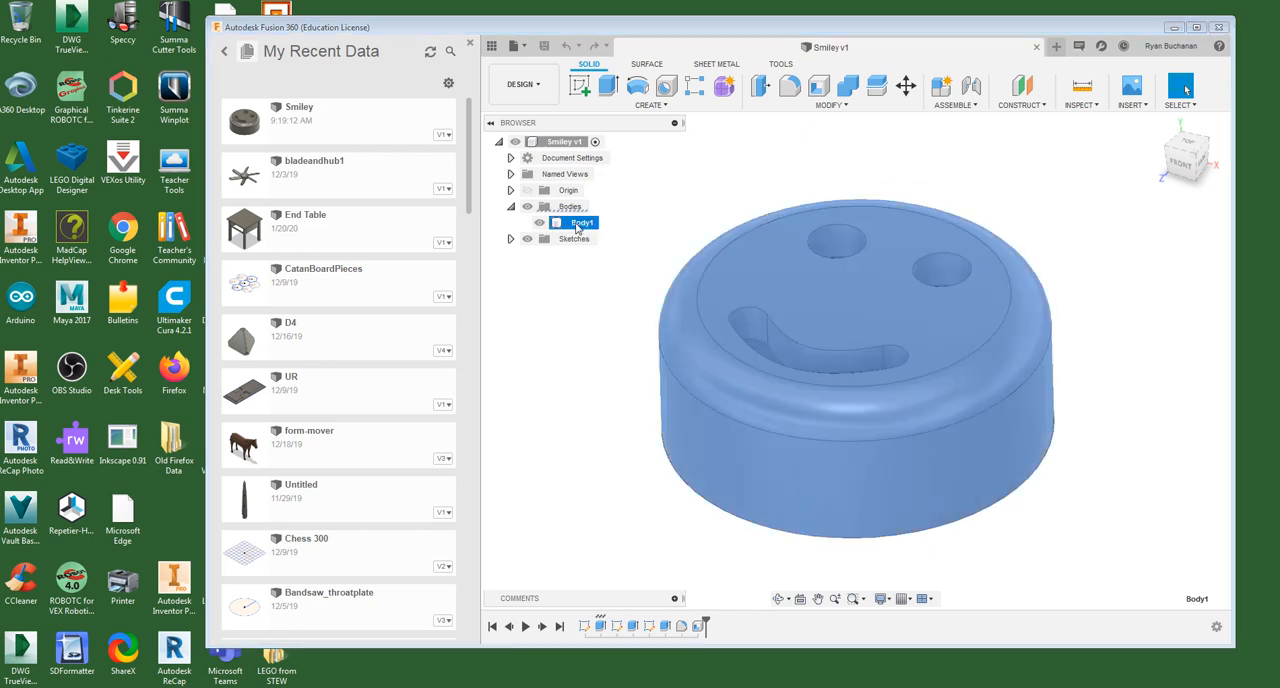
right_click(577, 228)
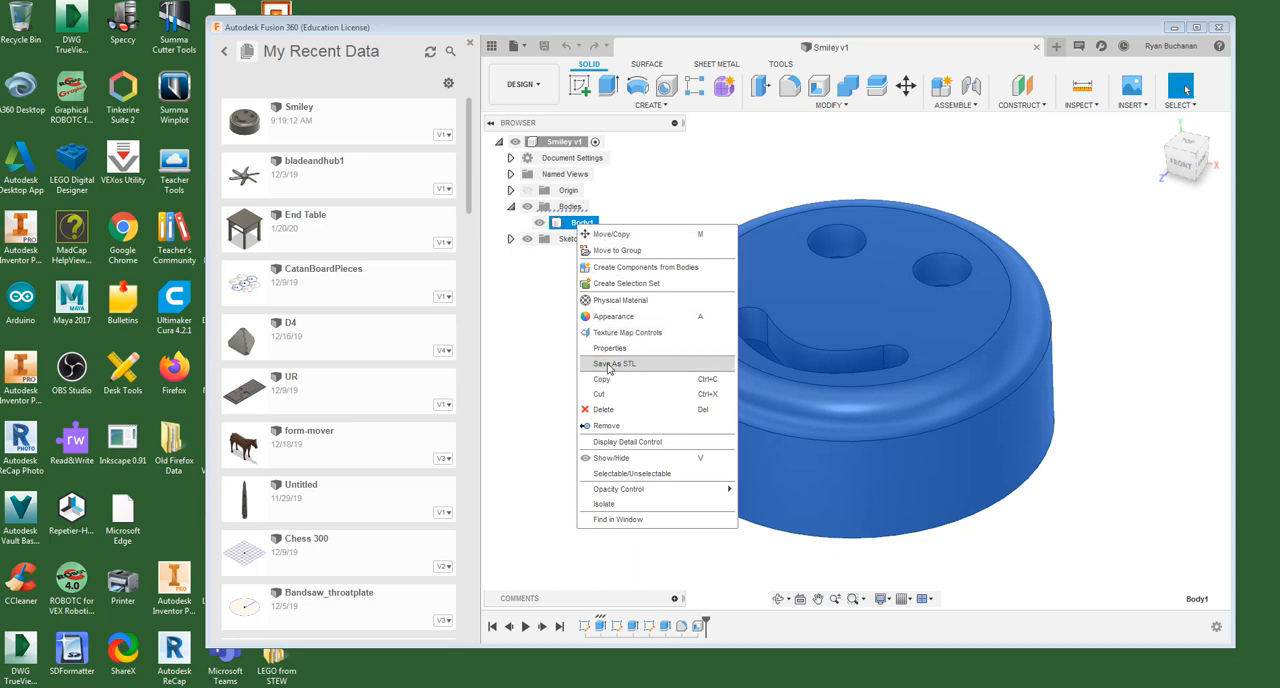
left_click(647, 365)
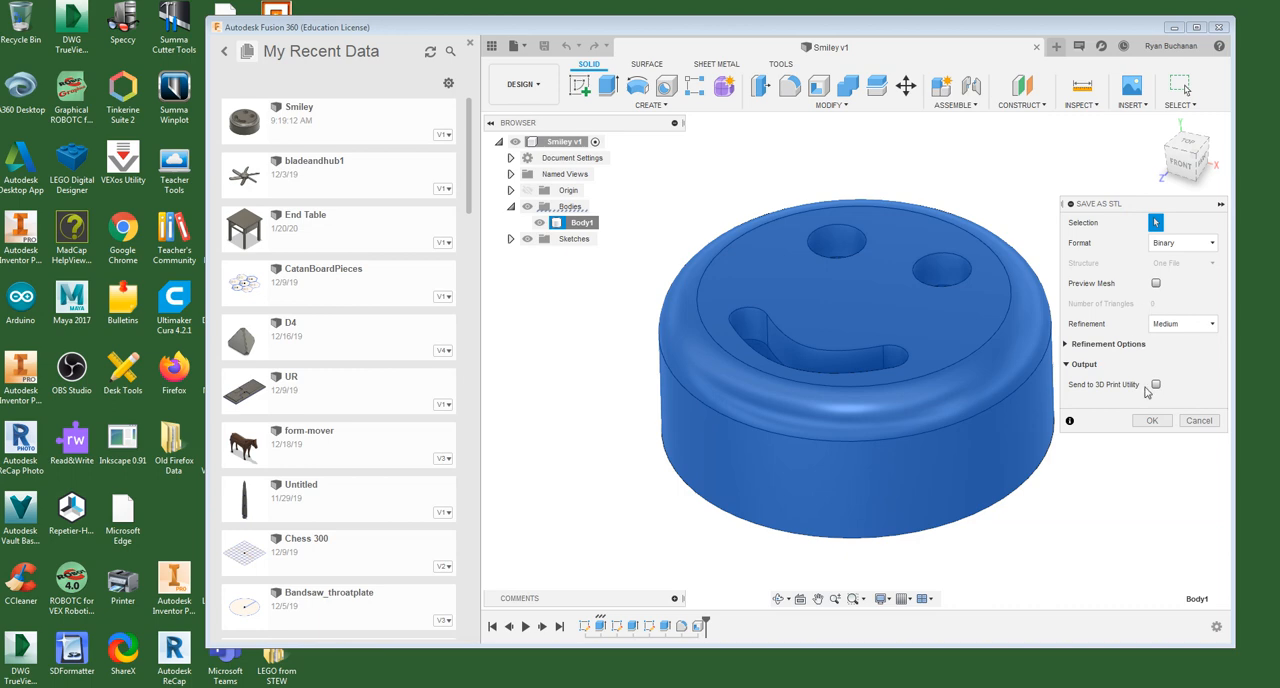
left_click(1153, 421)
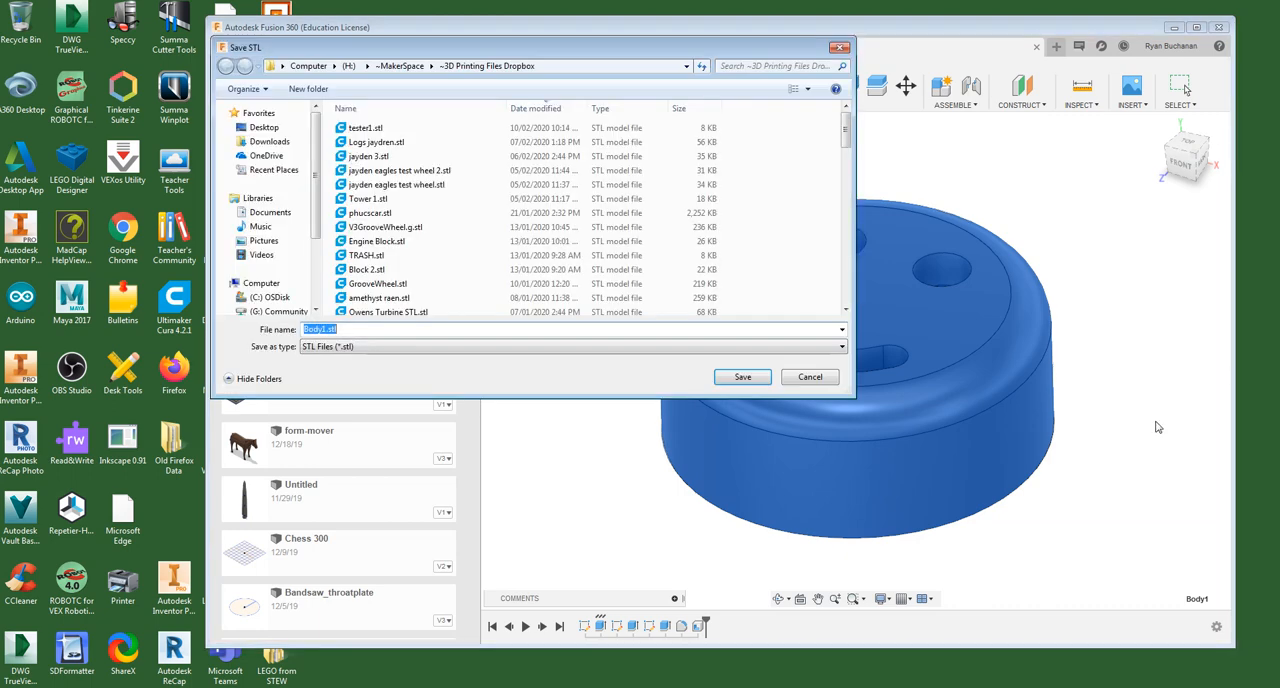
- Choose the ~3D Printing Files Dropbox folder inside ~MakerSpace on the H: drive as the save location
left_click_drag(725, 50, 670, 162)
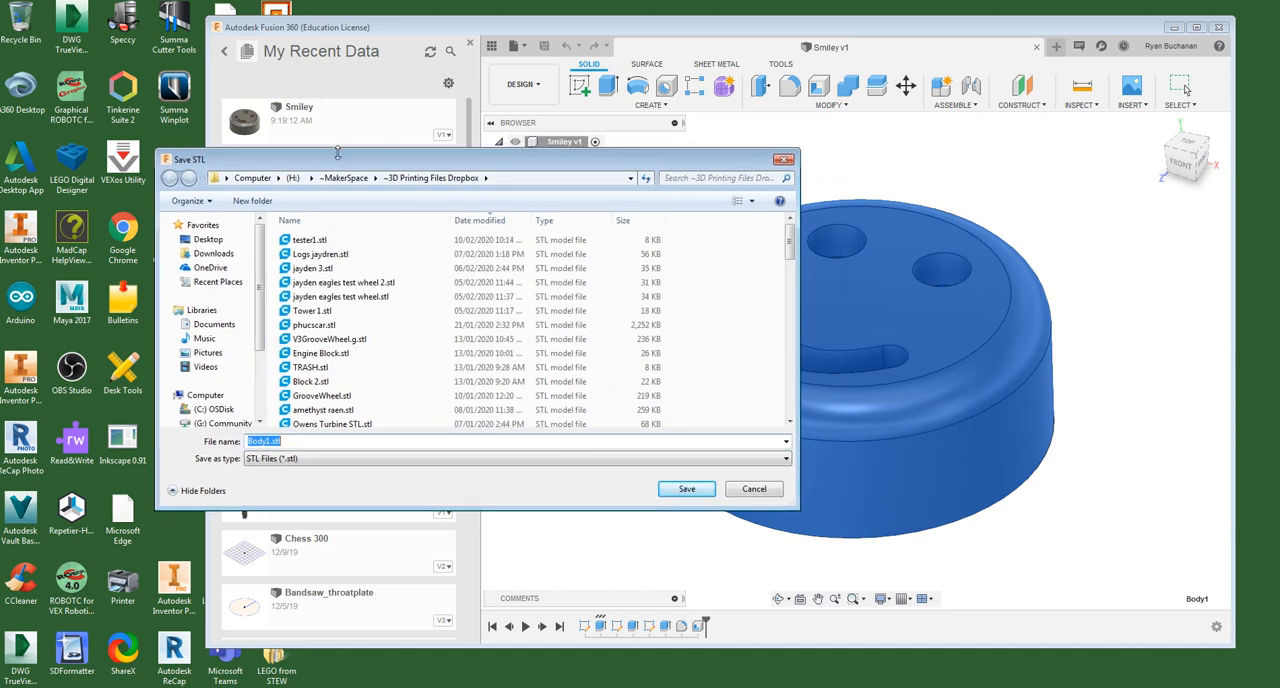
left_click_drag(260, 310, 261, 356)
left_click(233, 375)
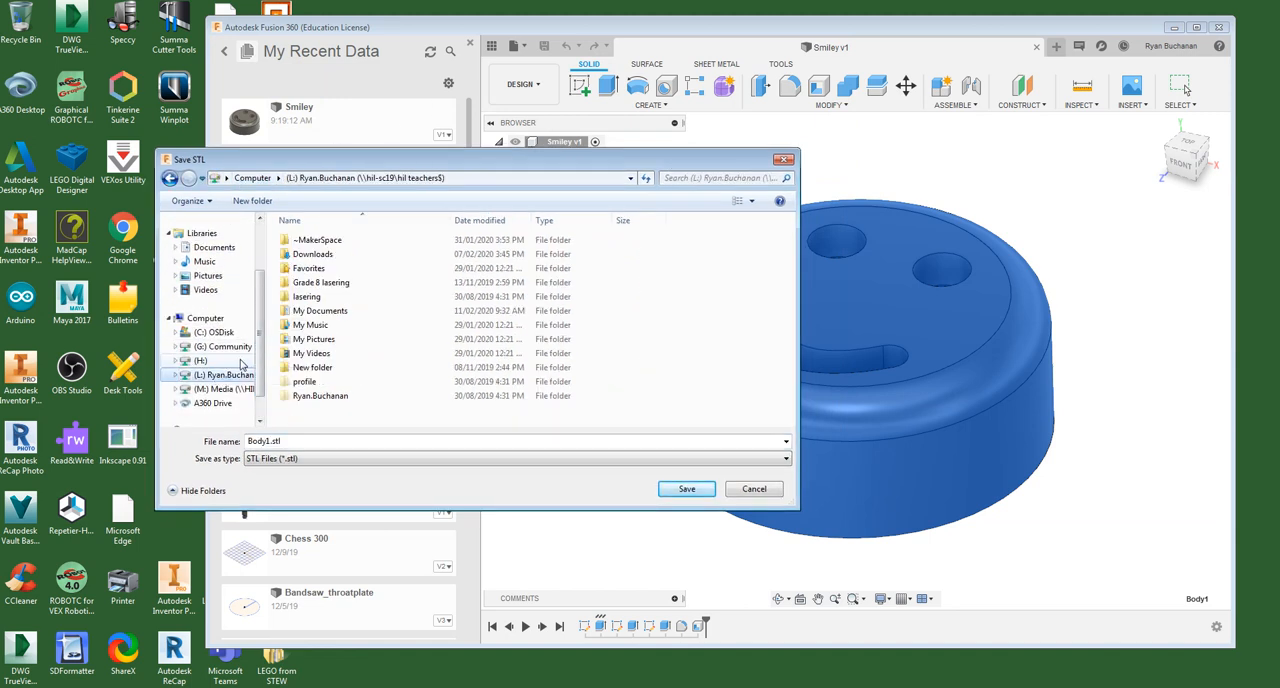
scroll(212, 322, "up", 1)
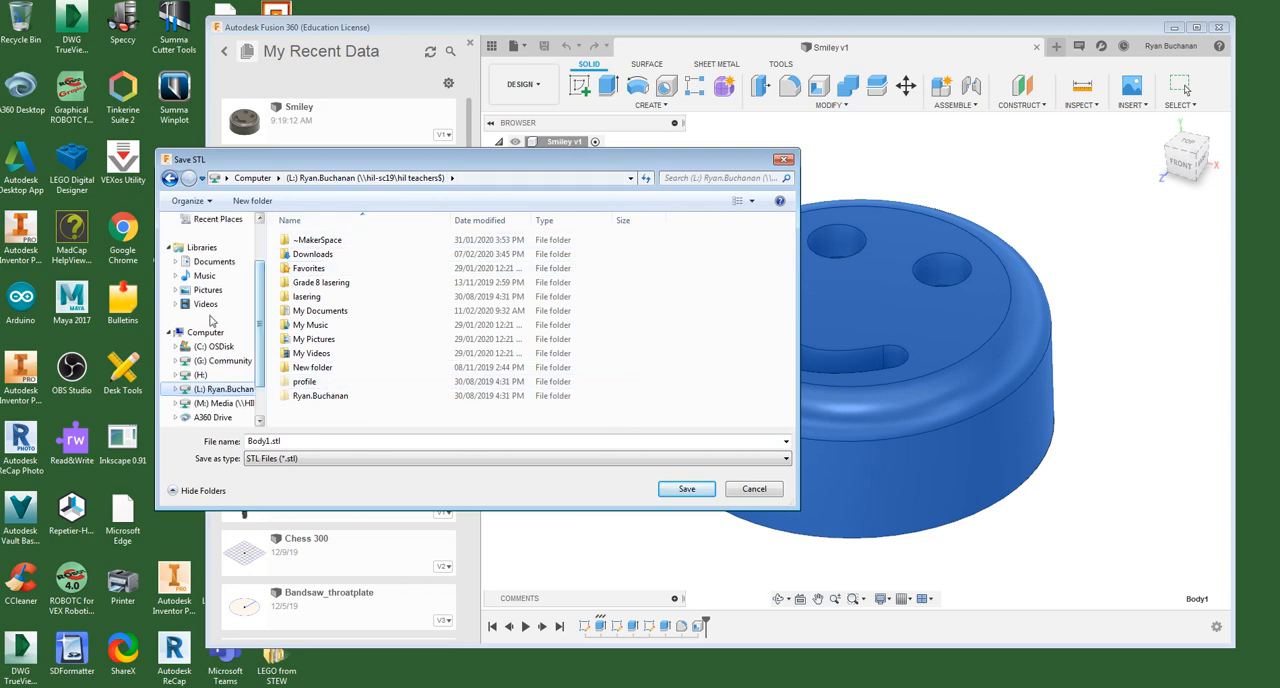
left_click(200, 374)
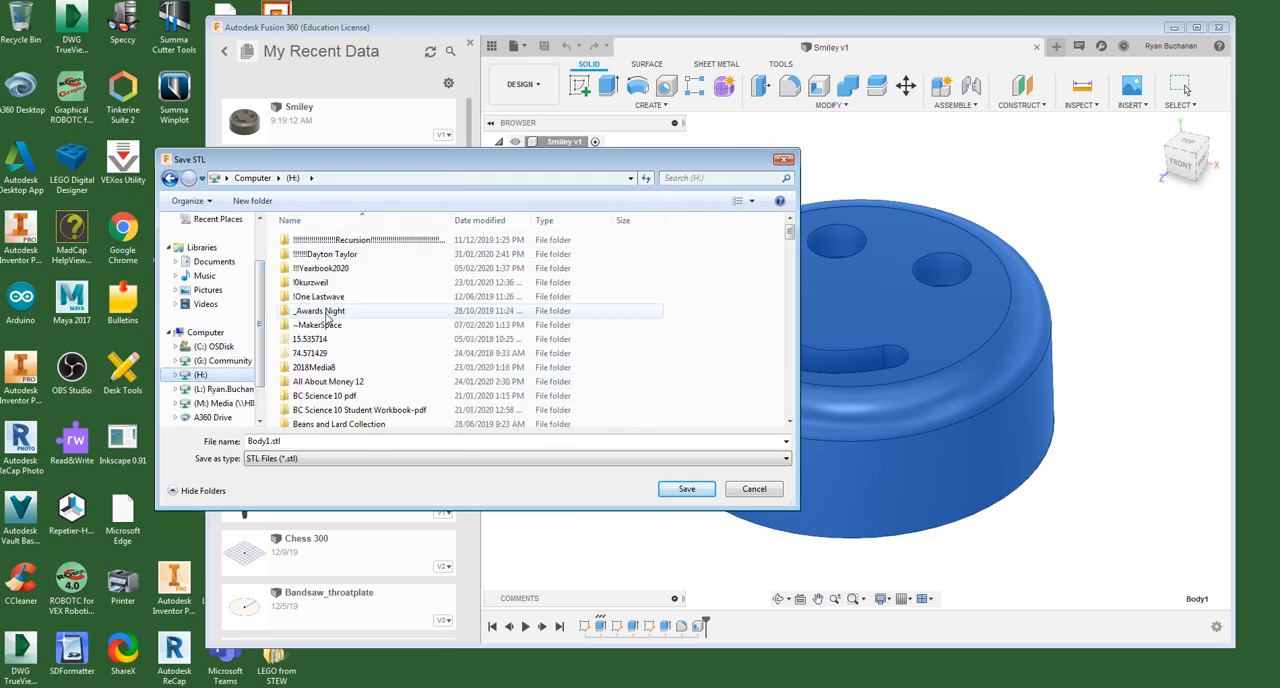
double_click(324, 327)
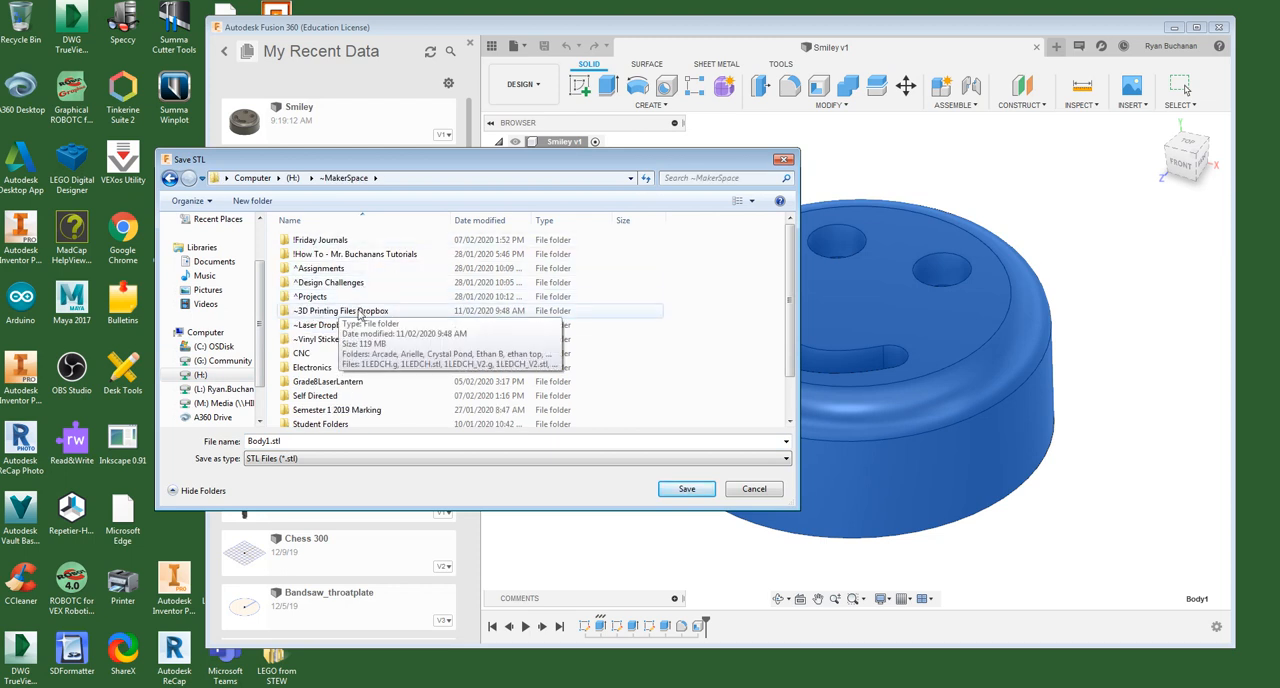
double_click(359, 313)
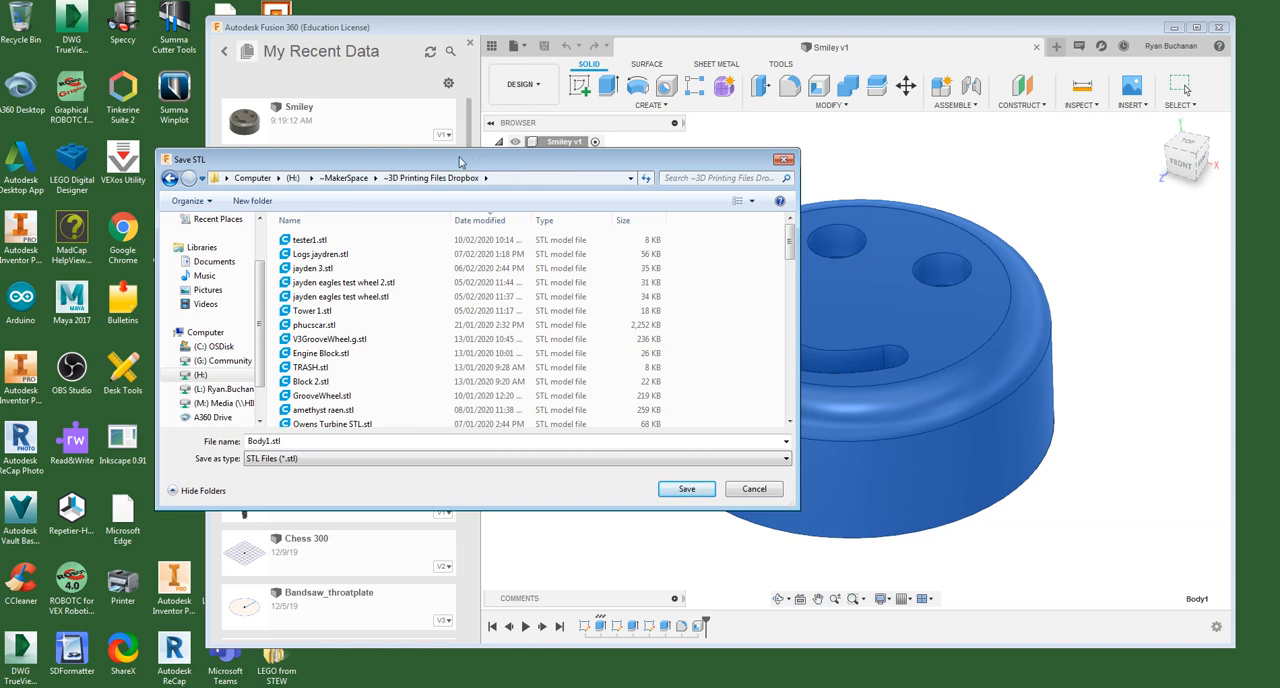
- Name the STL file Smiley and save it
left_click_drag(454, 164, 416, 117)
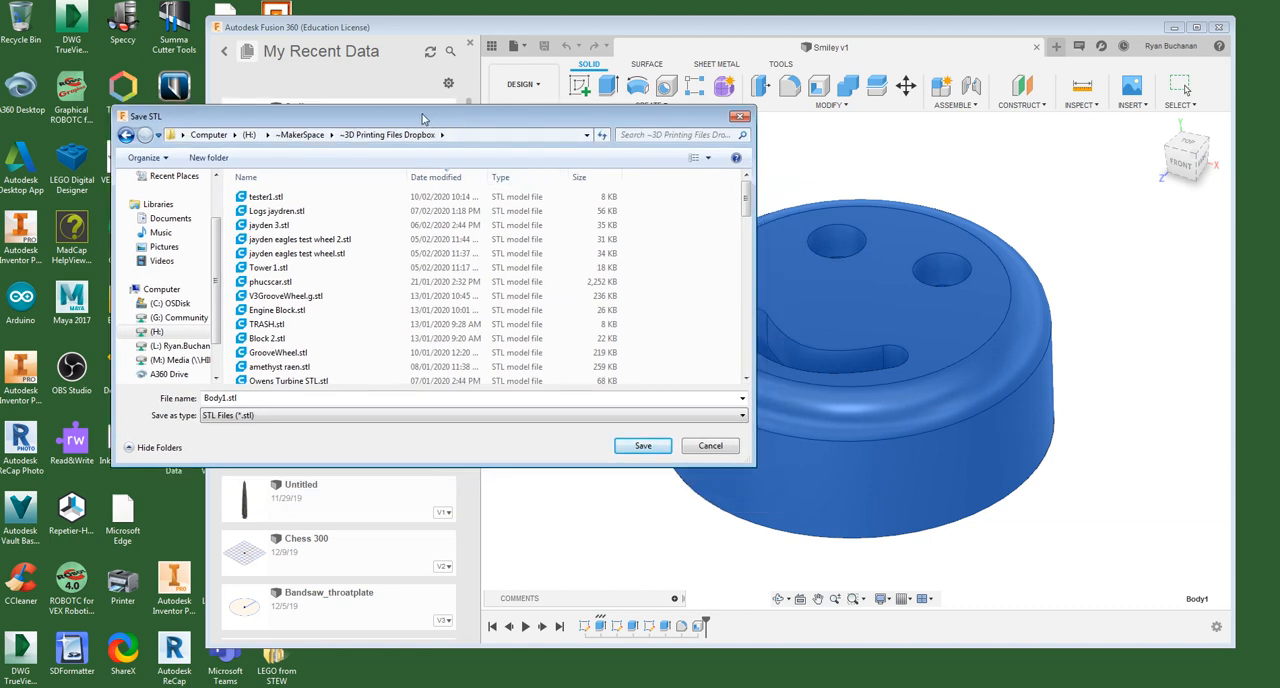
double_click(264, 399)
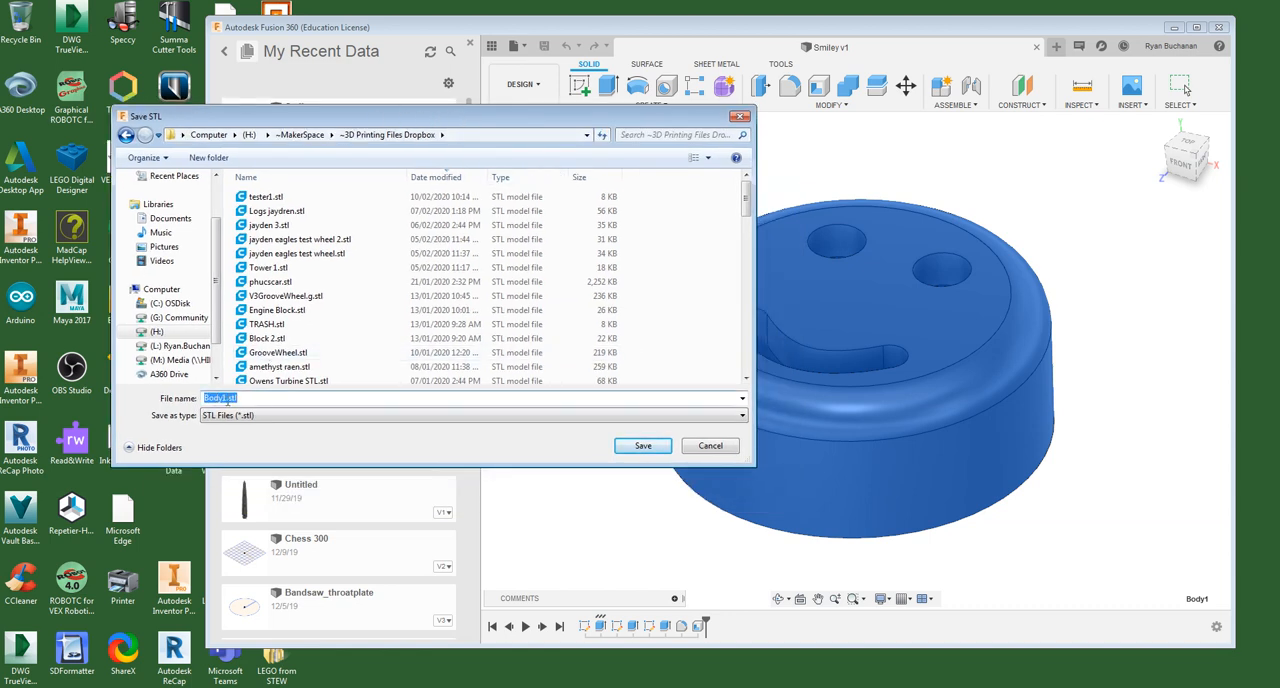
left_click(221, 398)
double_click(250, 398)
type("Smiley")
left_click(645, 446)
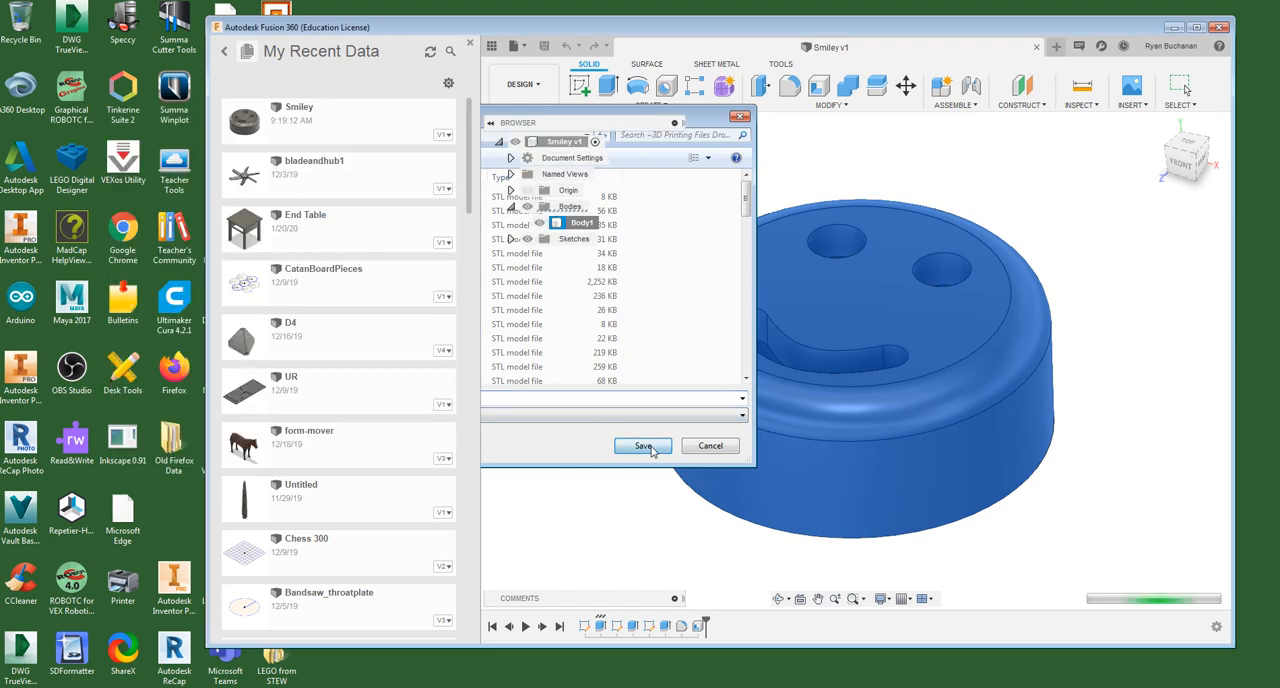
- Open Tinkerine Suite and import Smiley.stl from the ~3D Printing Files Dropbox folder, with the newest files sorted first
double_click(124, 95)
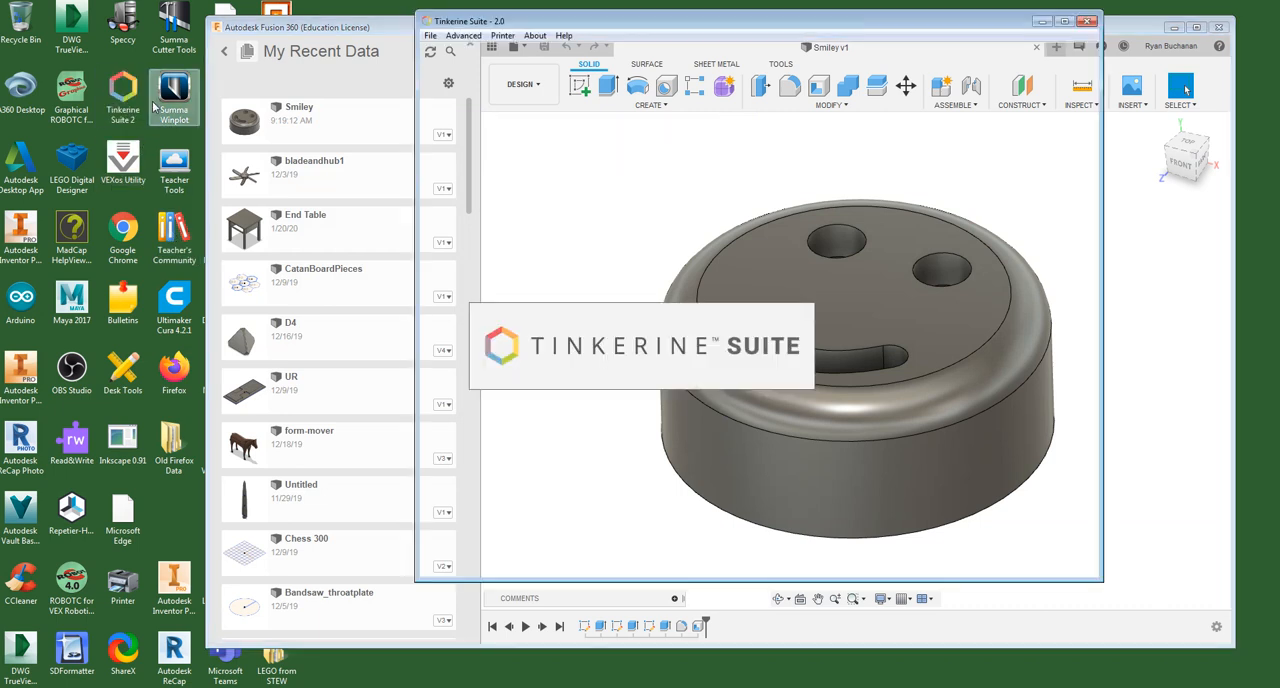
left_click_drag(576, 22, 452, 40)
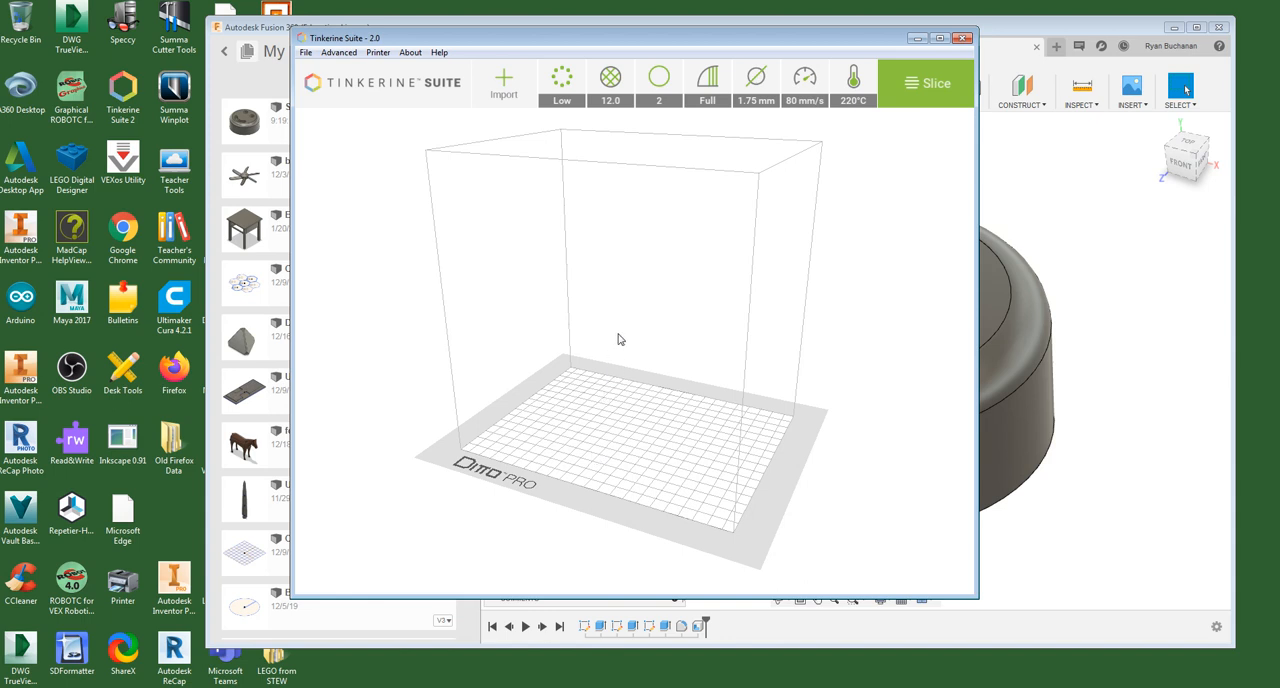
left_click(503, 84)
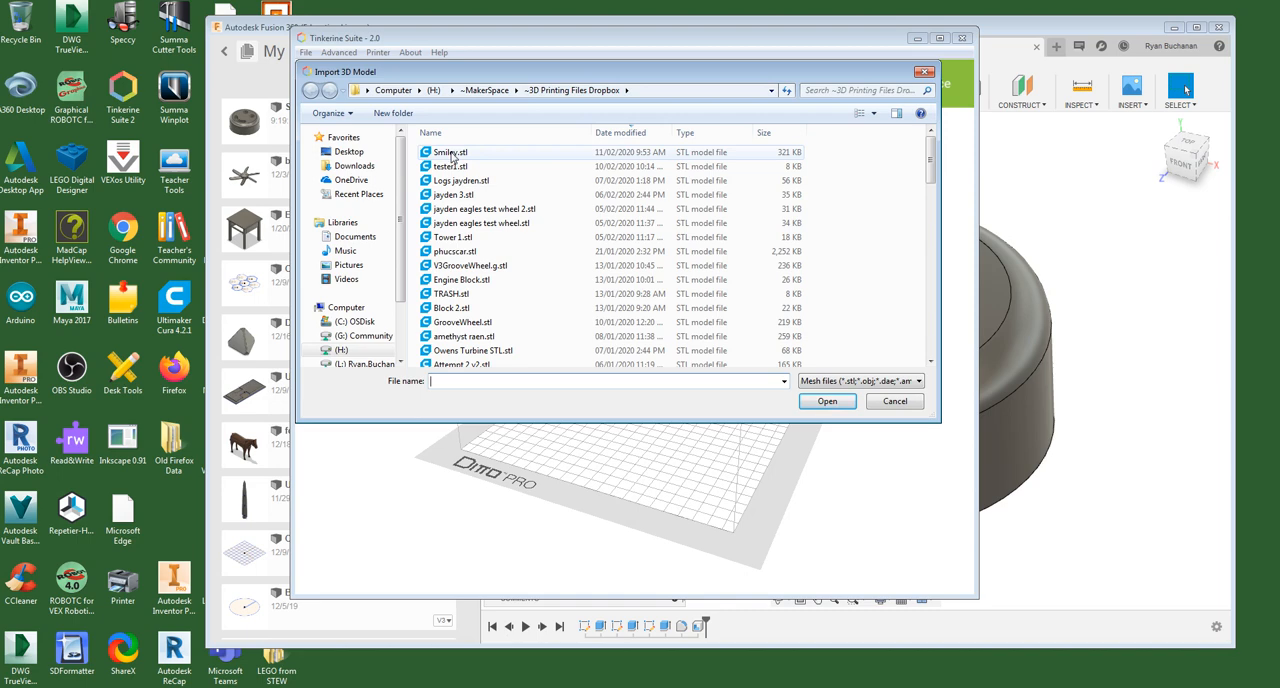
right_click(628, 135)
left_click(630, 137)
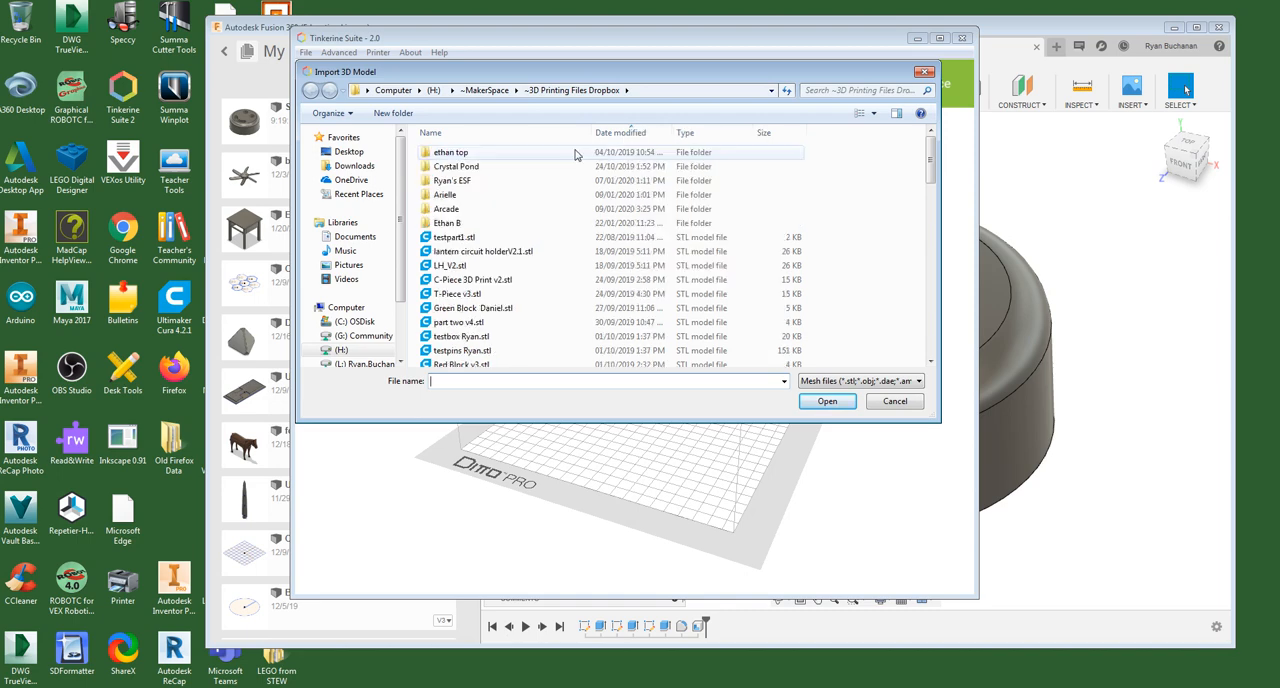
left_click(630, 137)
double_click(457, 157)
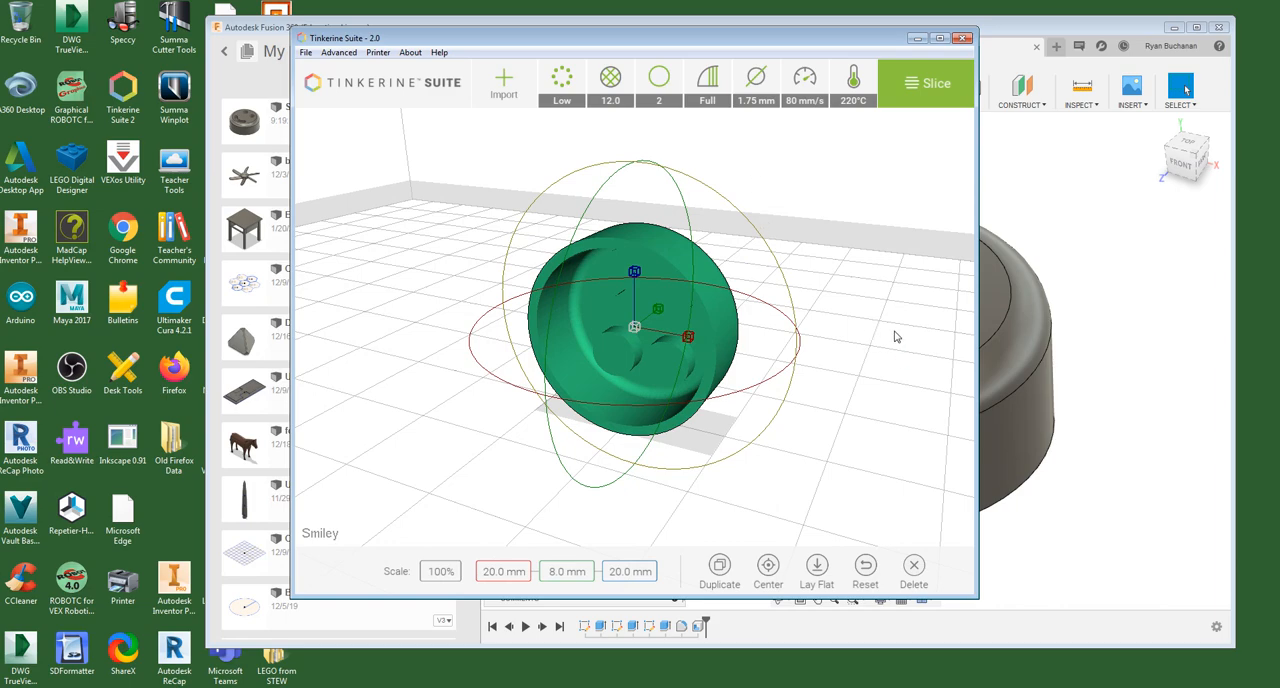
- Rotate the smiley model so its face points up and its open side faces the build plate
mouse_move(895, 337)
left_mouse_down()
mouse_move(812, 321)
mouse_move(791, 269)
mouse_move(791, 294)
mouse_move(881, 325)
left_mouse_up()
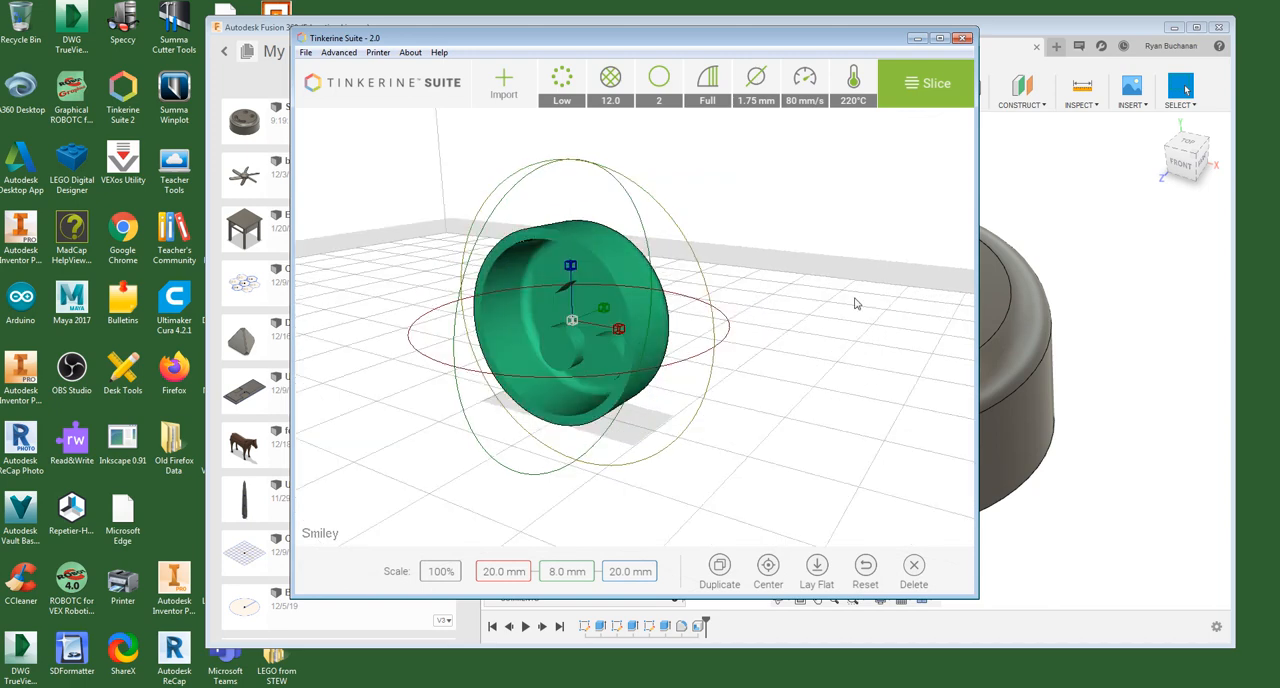
scroll(854, 300, "down", 5)
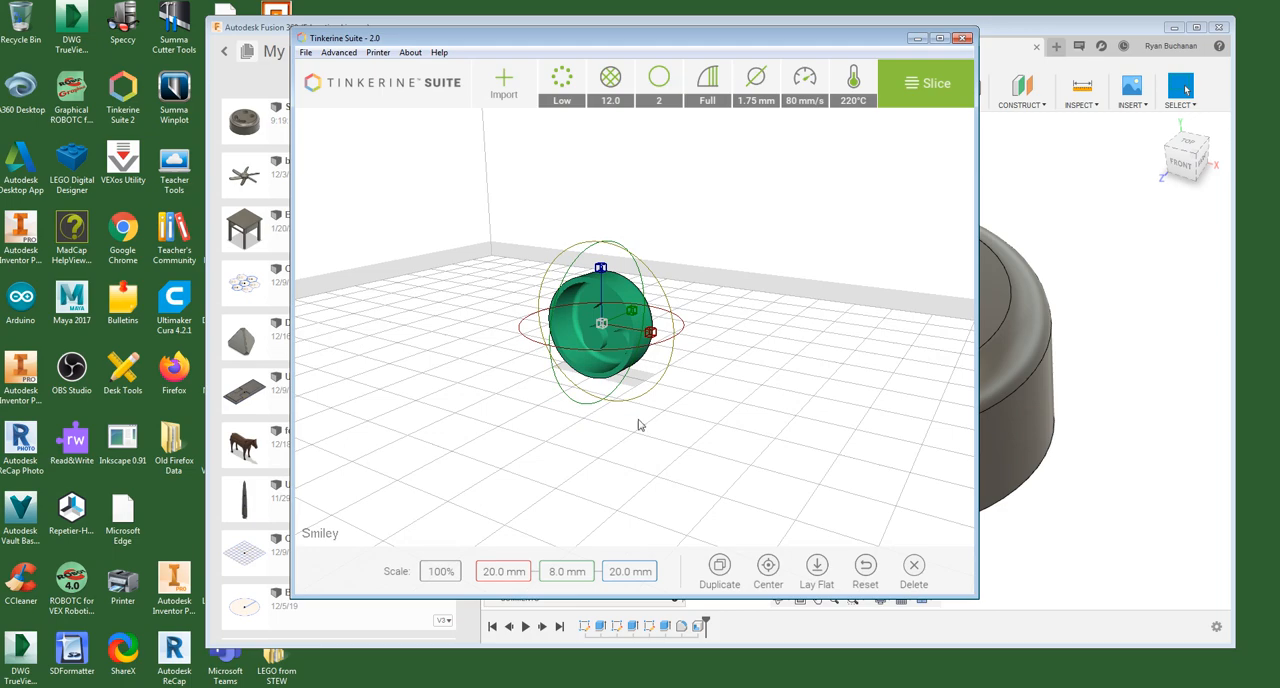
scroll(631, 429, "up", 3)
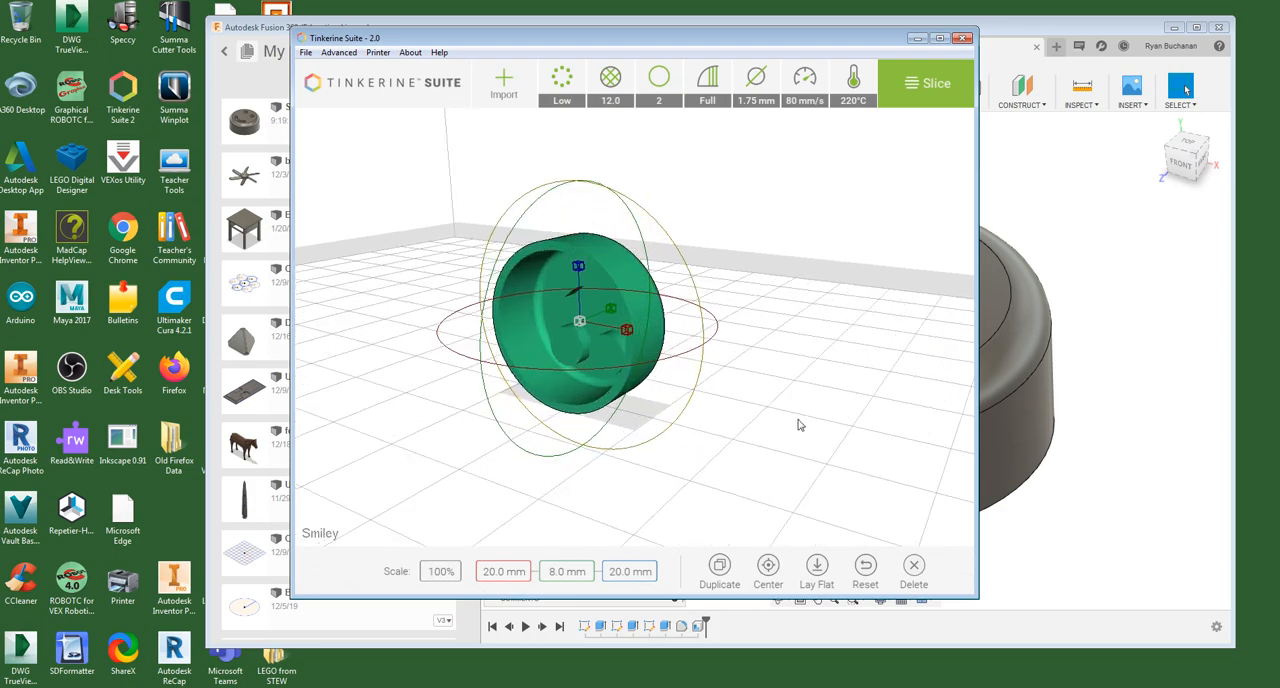
left_click_drag(782, 455, 570, 423)
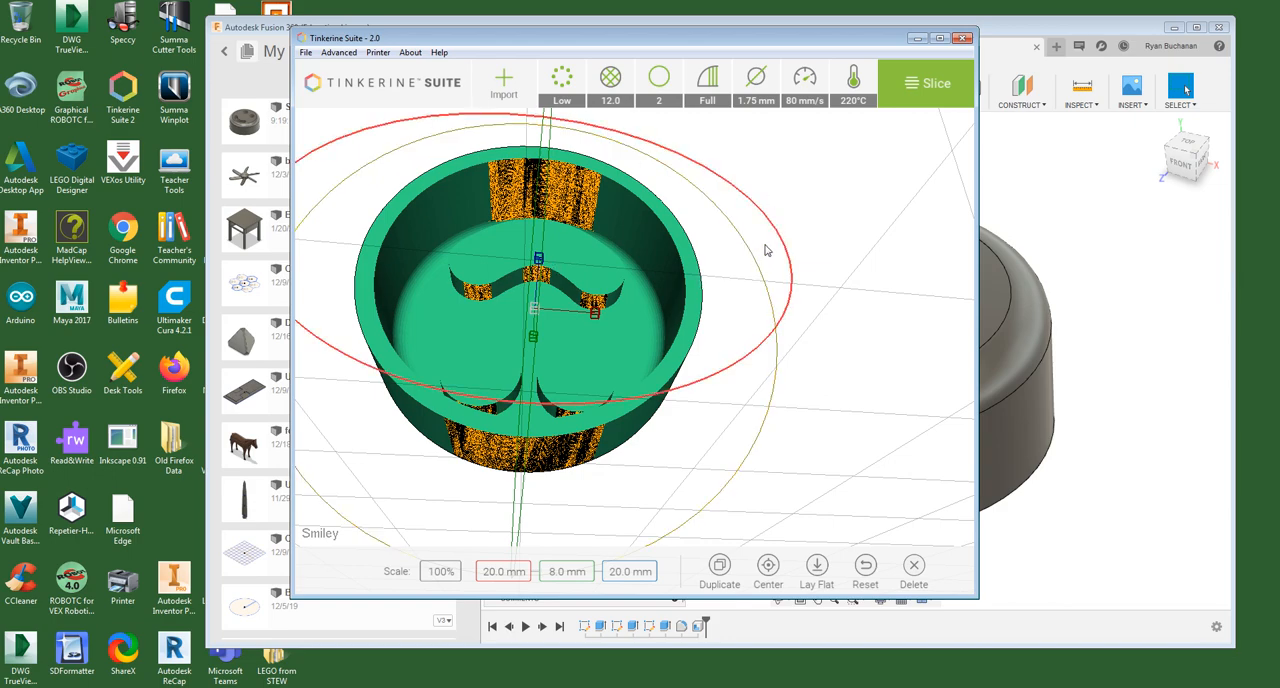
right_click_drag(855, 207, 860, 251)
scroll(860, 251, "down", 3)
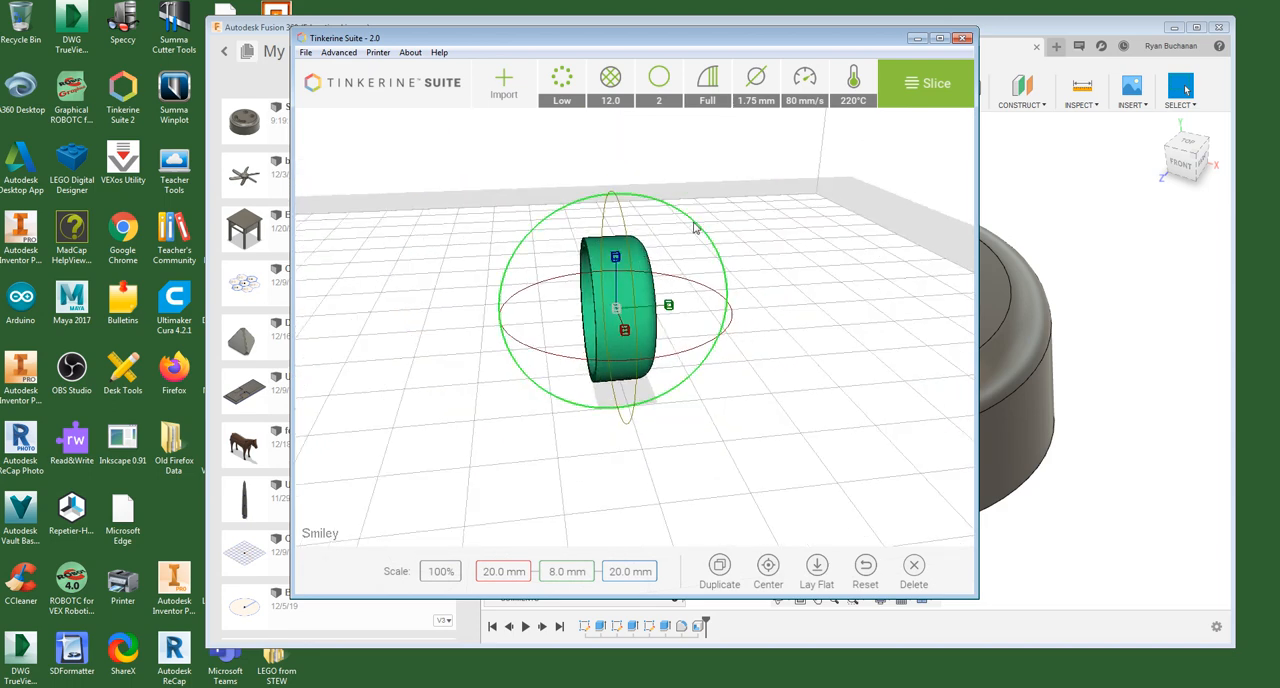
mouse_move(691, 225)
left_mouse_down()
mouse_move(645, 205)
mouse_move(575, 215)
mouse_move(543, 260)
left_mouse_up()
scroll(543, 262, "up", 3)
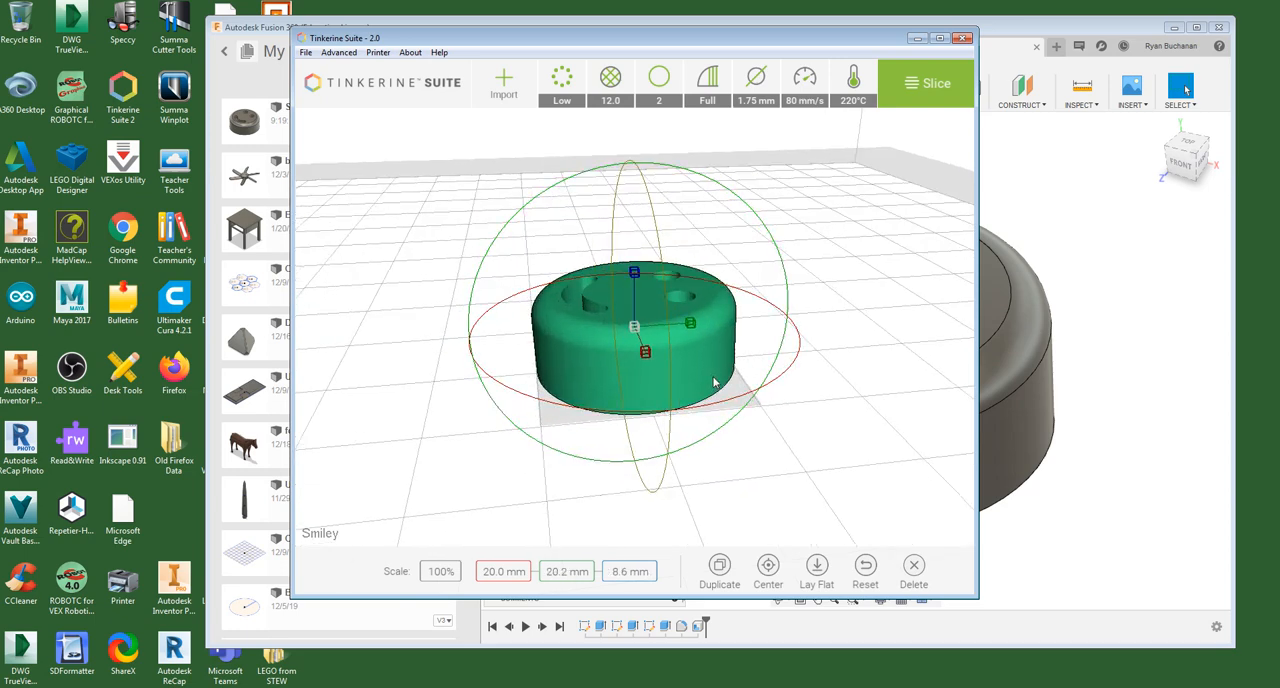
left_click_drag(711, 181, 701, 181)
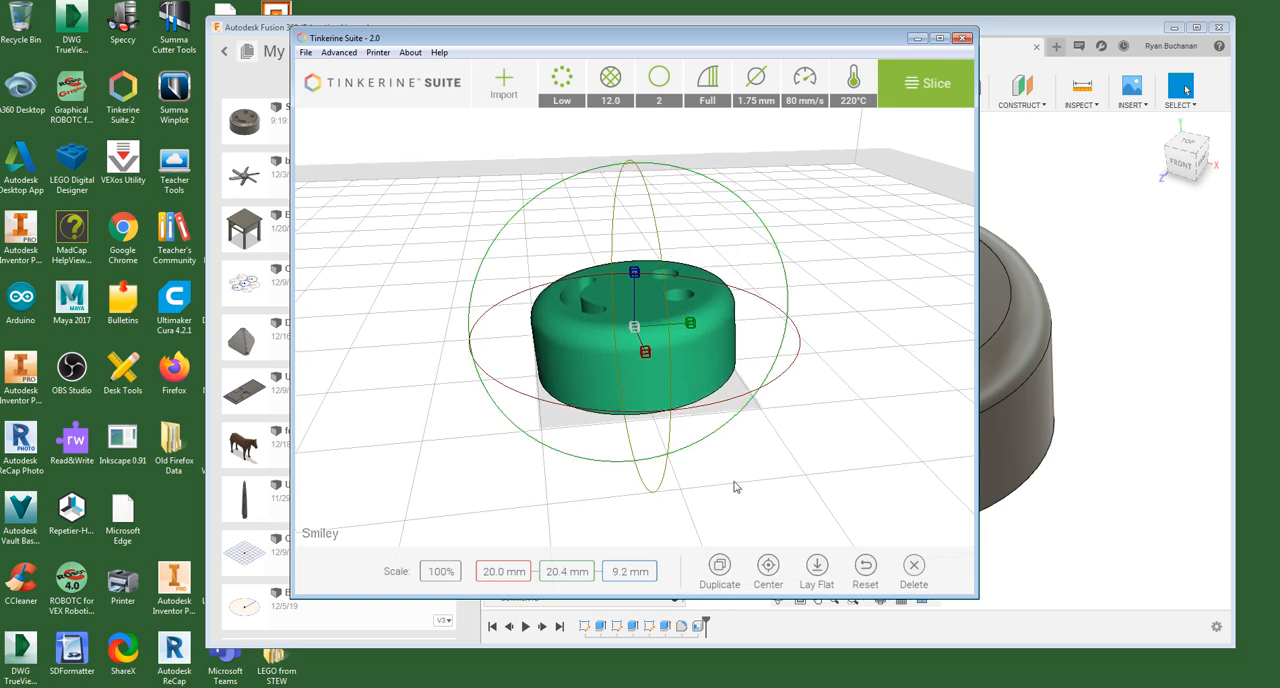
- Lay the tilted smiley model flat on the build plate and check its underside and side view
right_click_drag(735, 484, 729, 397)
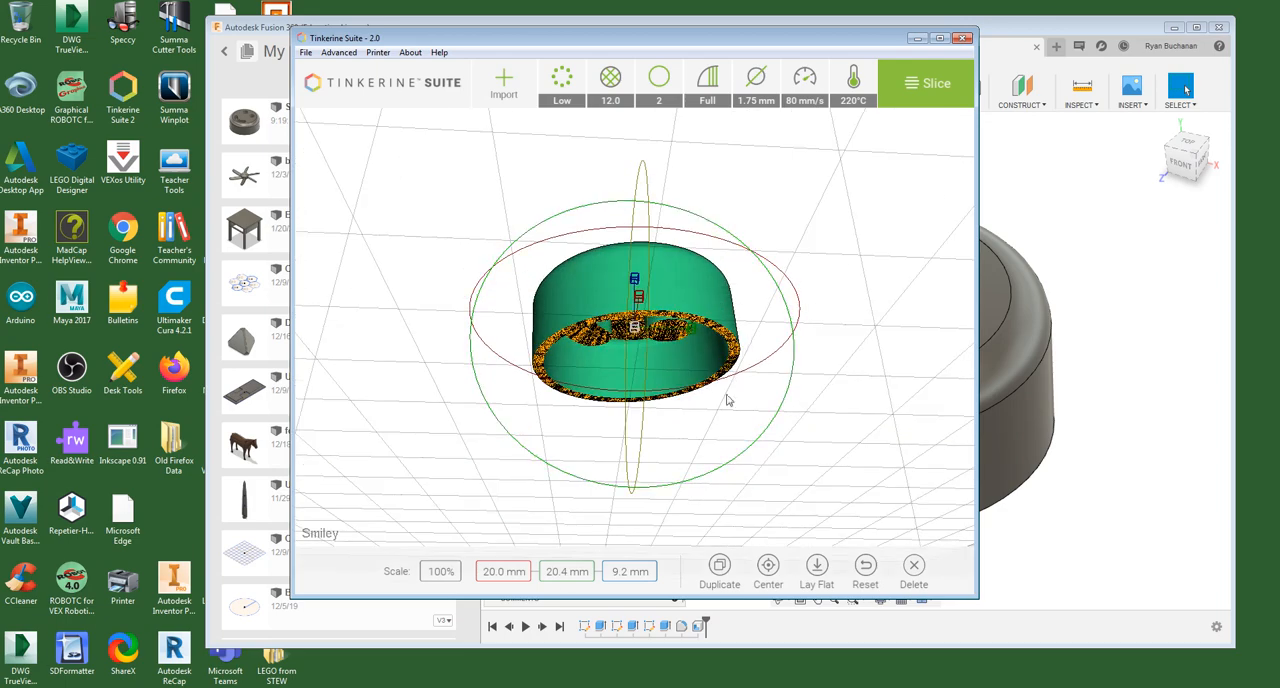
mouse_move(835, 232)
right_mouse_down()
mouse_move(855, 249)
mouse_move(828, 248)
mouse_move(838, 253)
right_mouse_up()
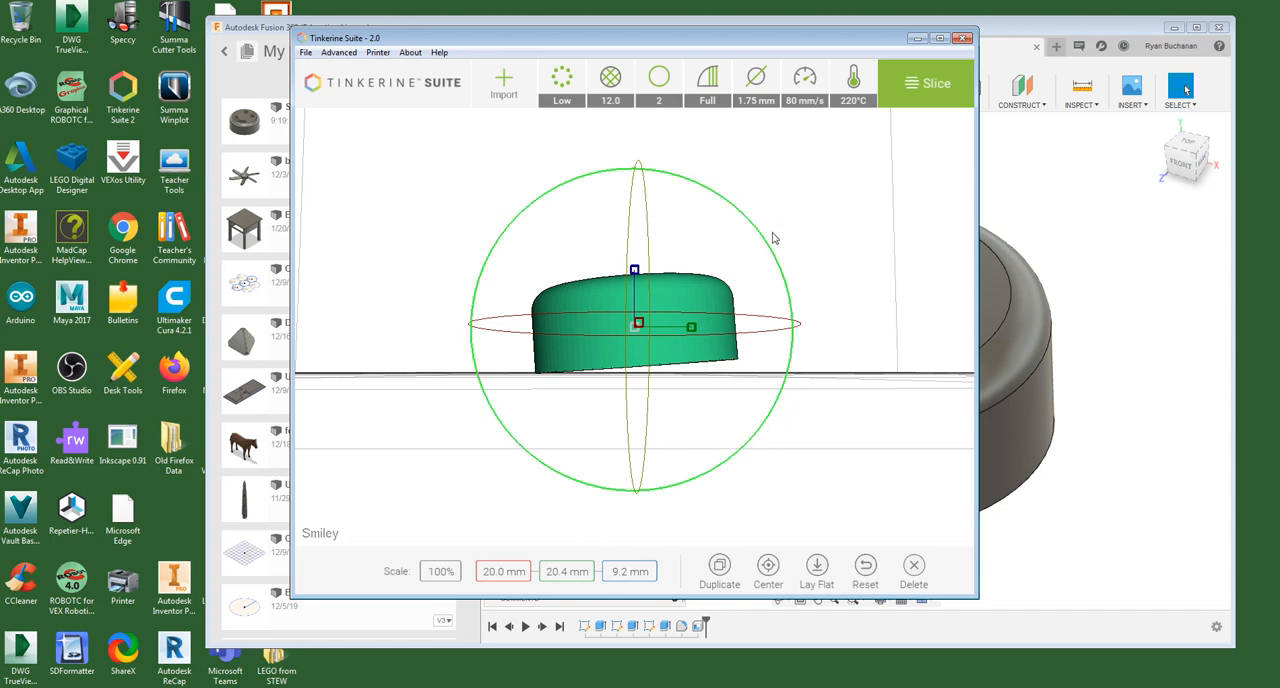
left_click(817, 568)
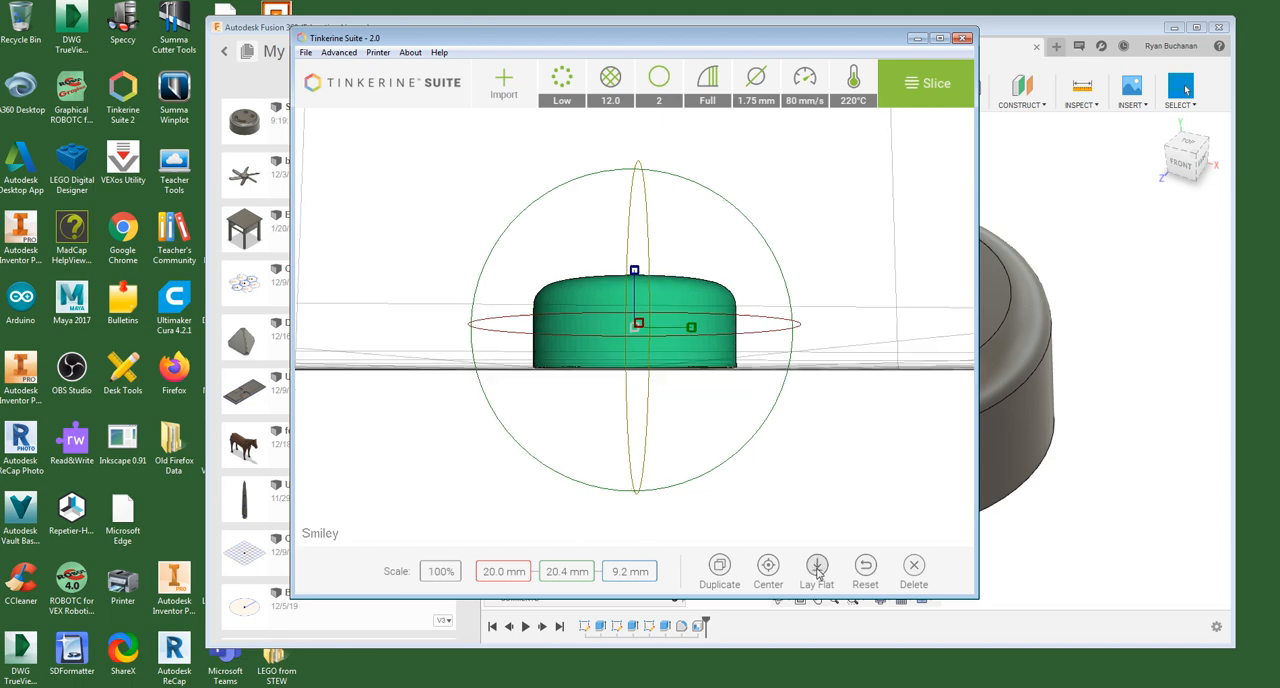
left_click_drag(812, 193, 757, 267)
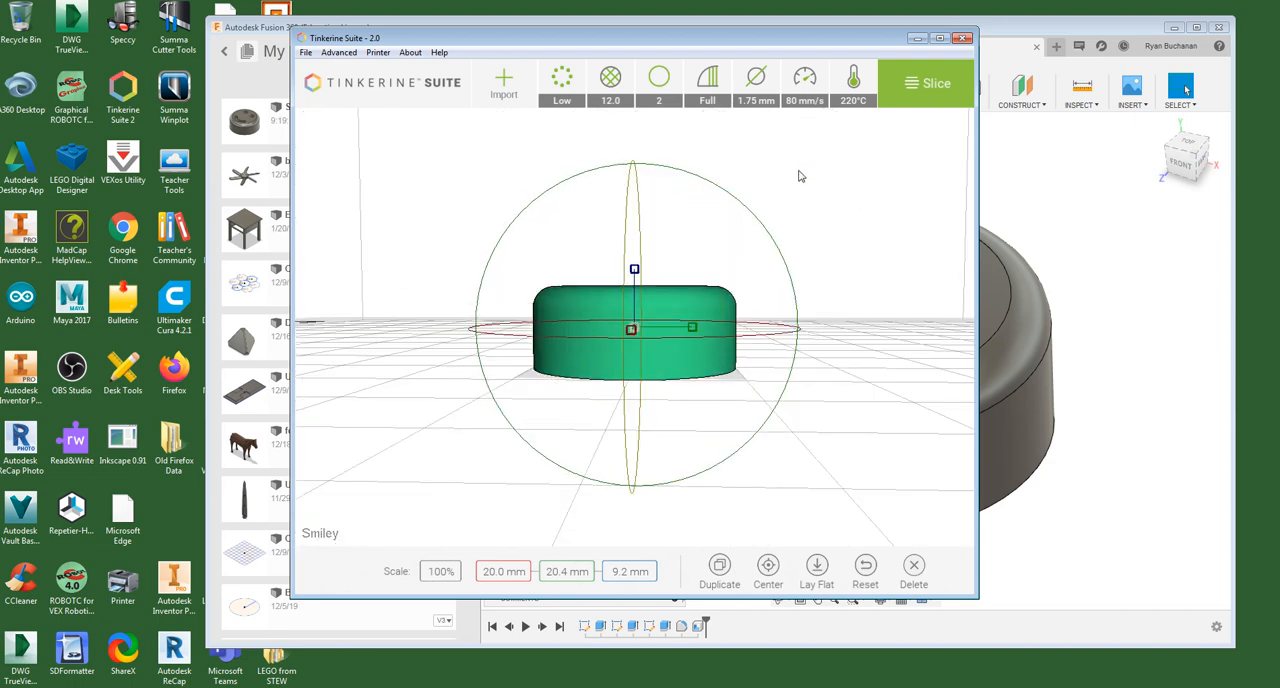
left_click_drag(797, 194, 799, 166)
right_click_drag(799, 166, 801, 169)
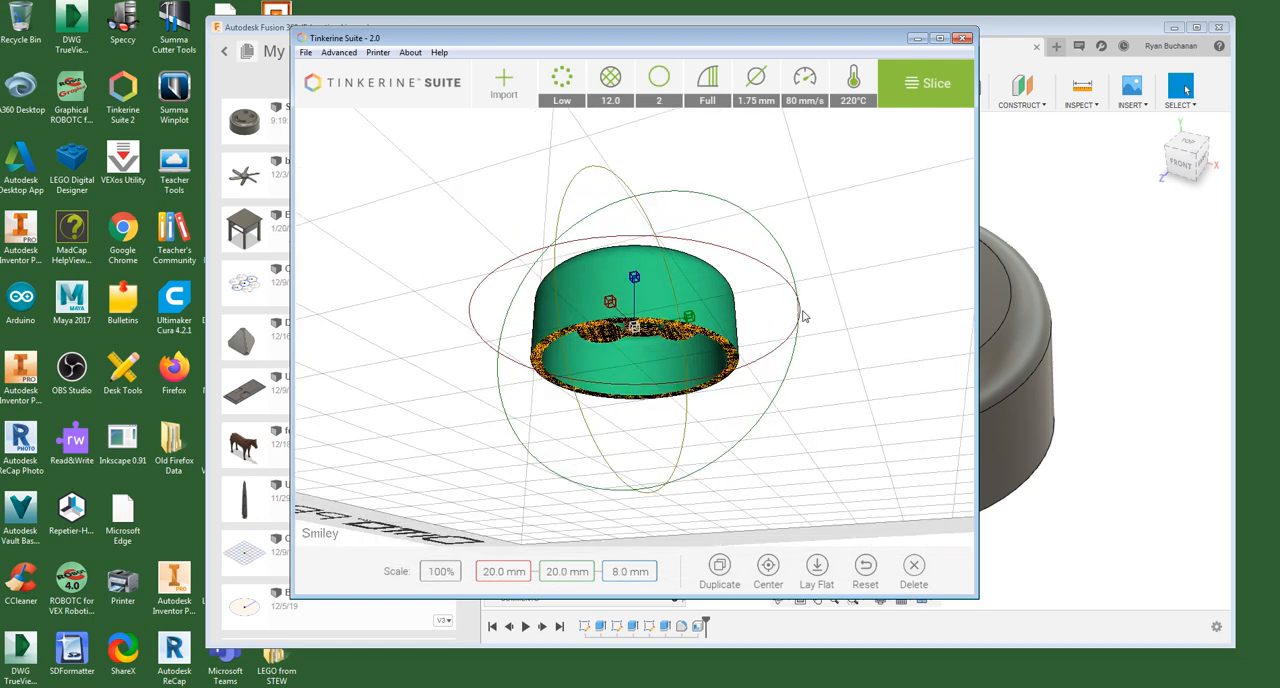
left_click_drag(800, 186, 816, 217)
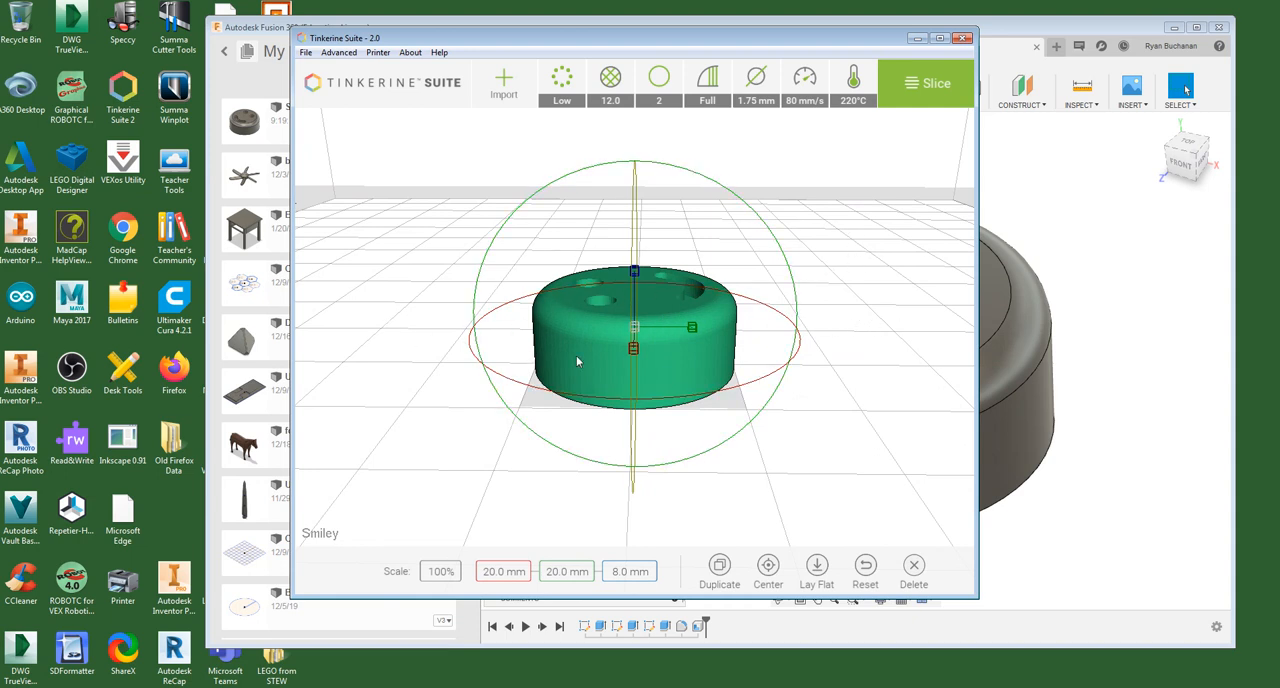
- Move the smiley model across the build plate, away from the center toward the back-right area
left_click_drag(576, 355, 644, 326)
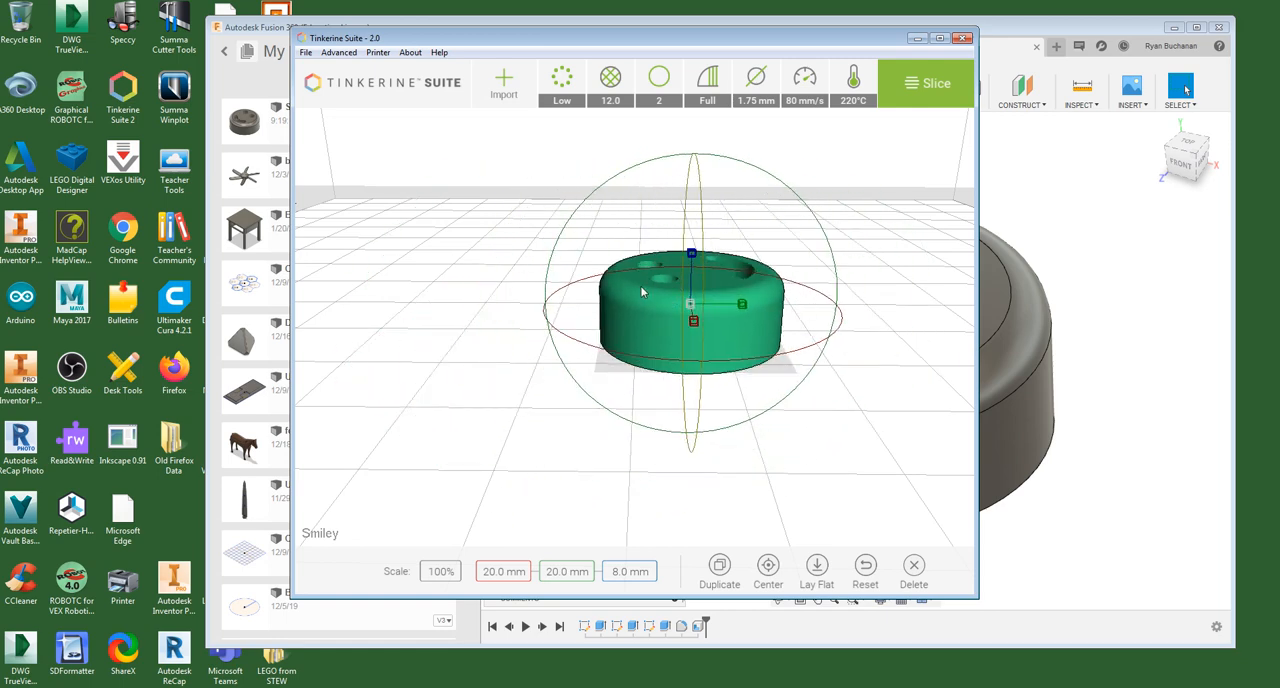
left_click_drag(645, 292, 857, 245)
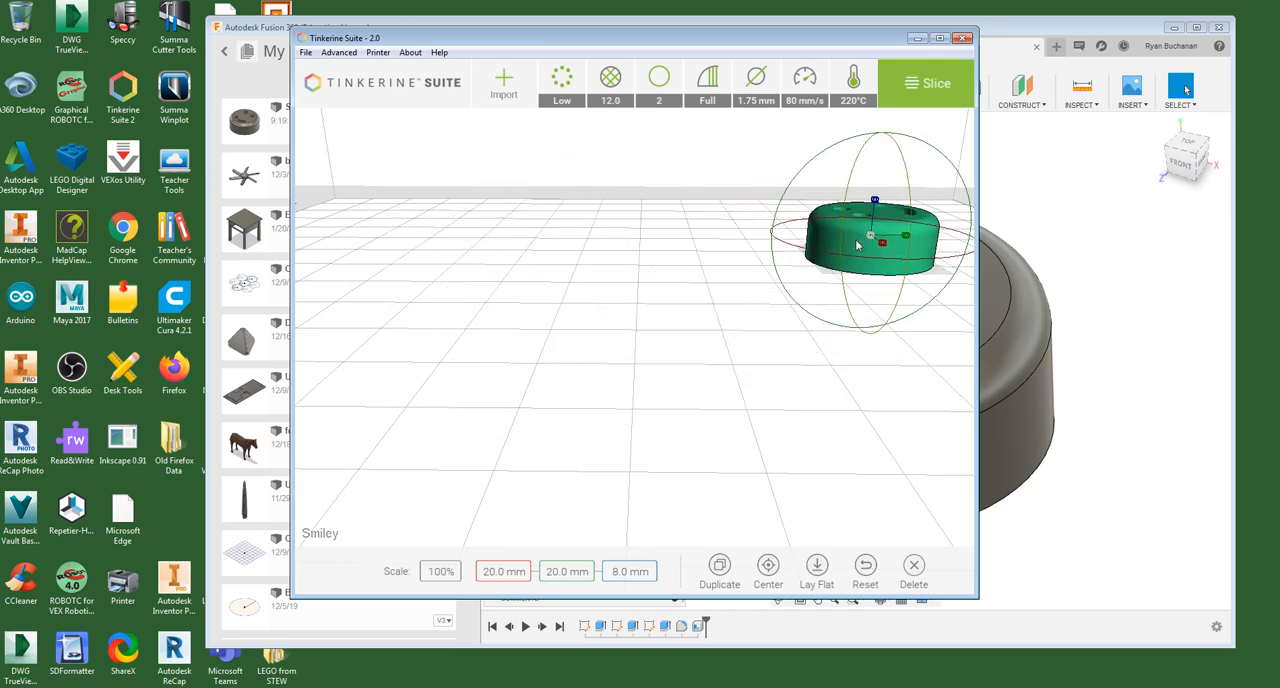
- Examine the smiley's placement on the build plate from near and far, and show the available print quality levels
scroll(857, 245, "down", 6)
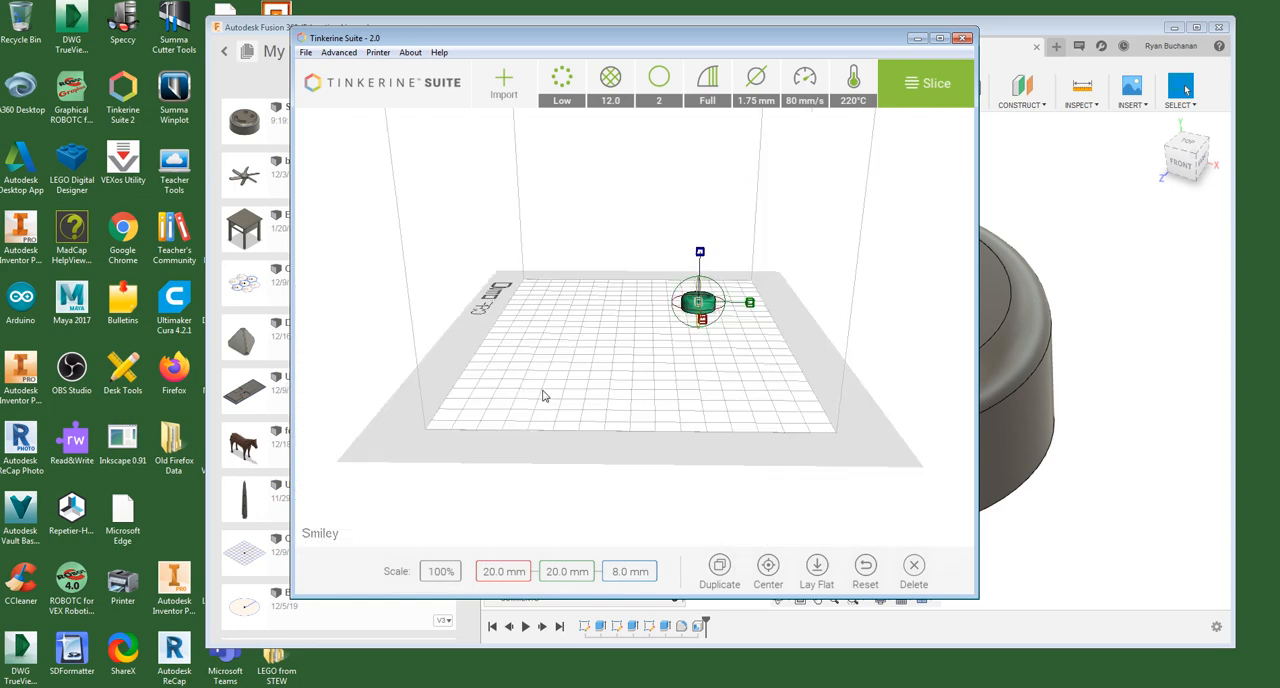
scroll(780, 262, "up", 4)
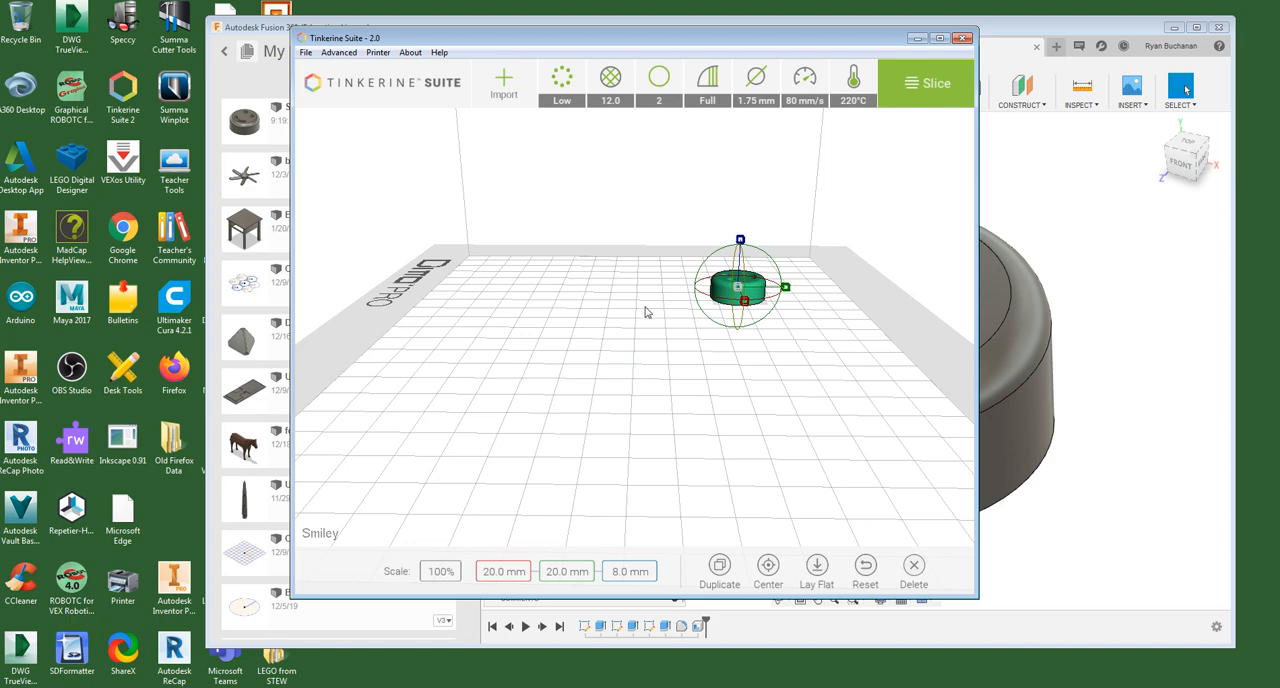
mouse_move(677, 401)
right_mouse_down()
mouse_move(663, 419)
mouse_move(685, 397)
right_mouse_up()
scroll(880, 243, "up", 3)
middle_click_drag(951, 227, 841, 340)
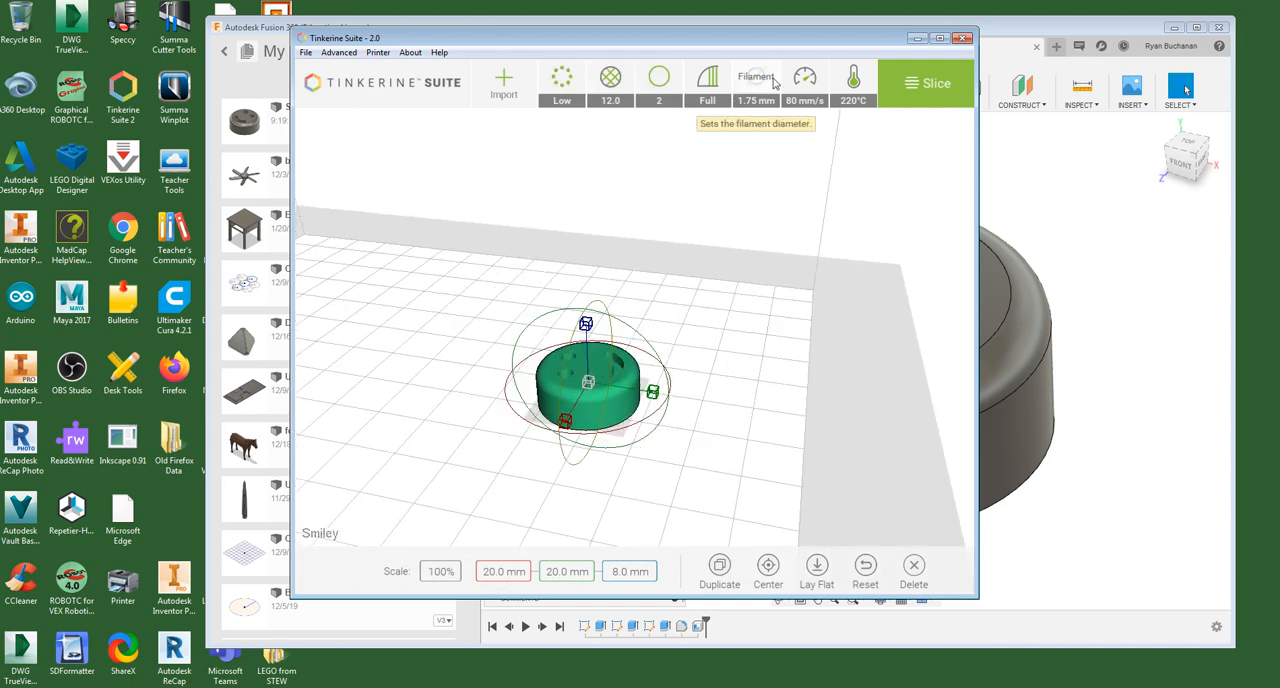
left_click(562, 79)
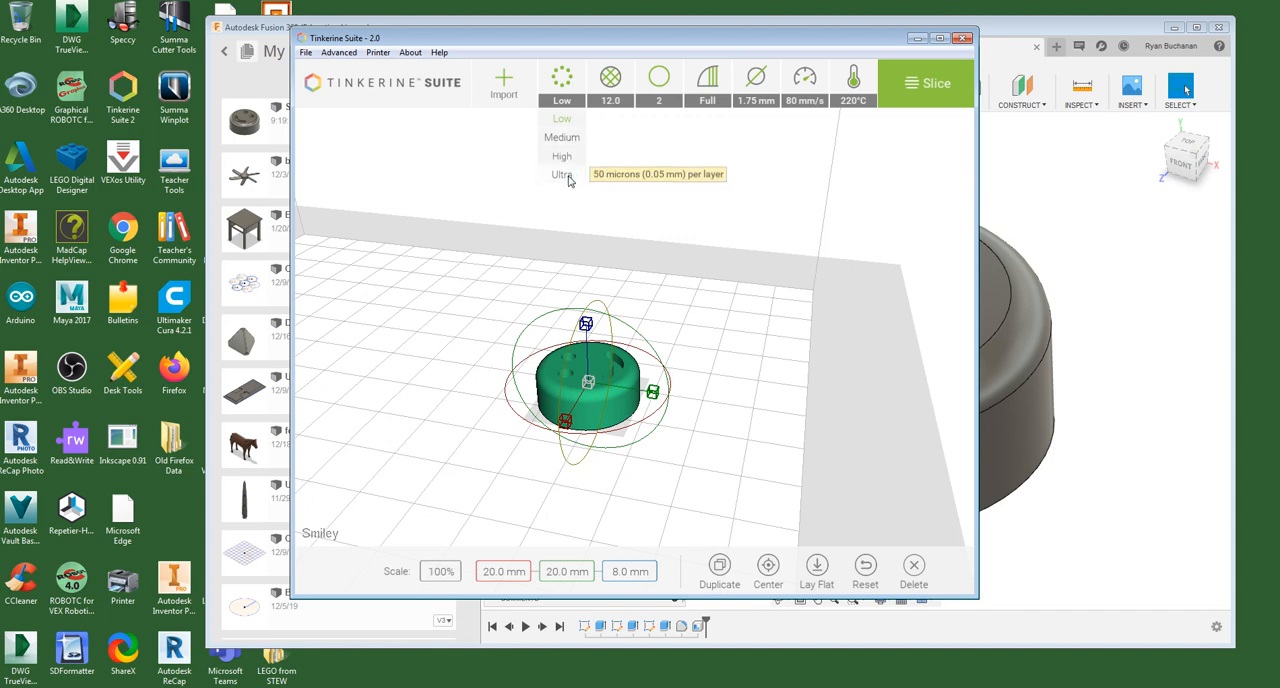
- Set the infill density to Sparse after inspecting the smiley's hollow underside and top
left_click(612, 80)
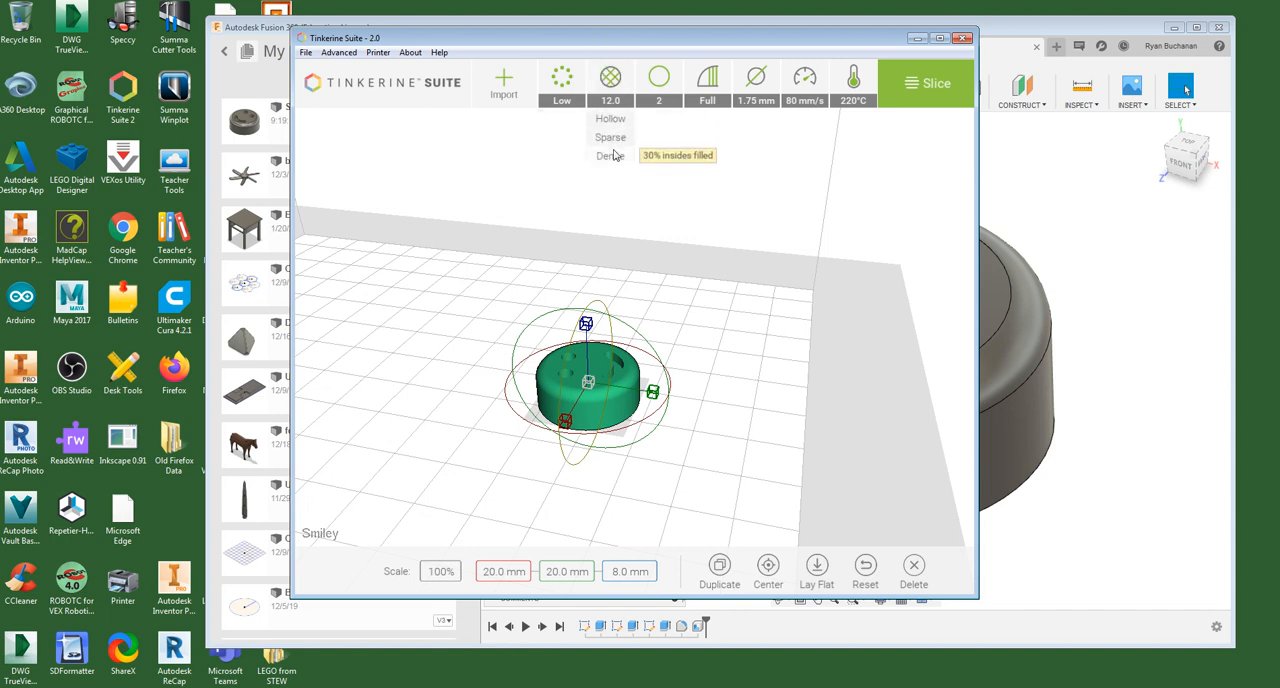
scroll(630, 430, "up", 3)
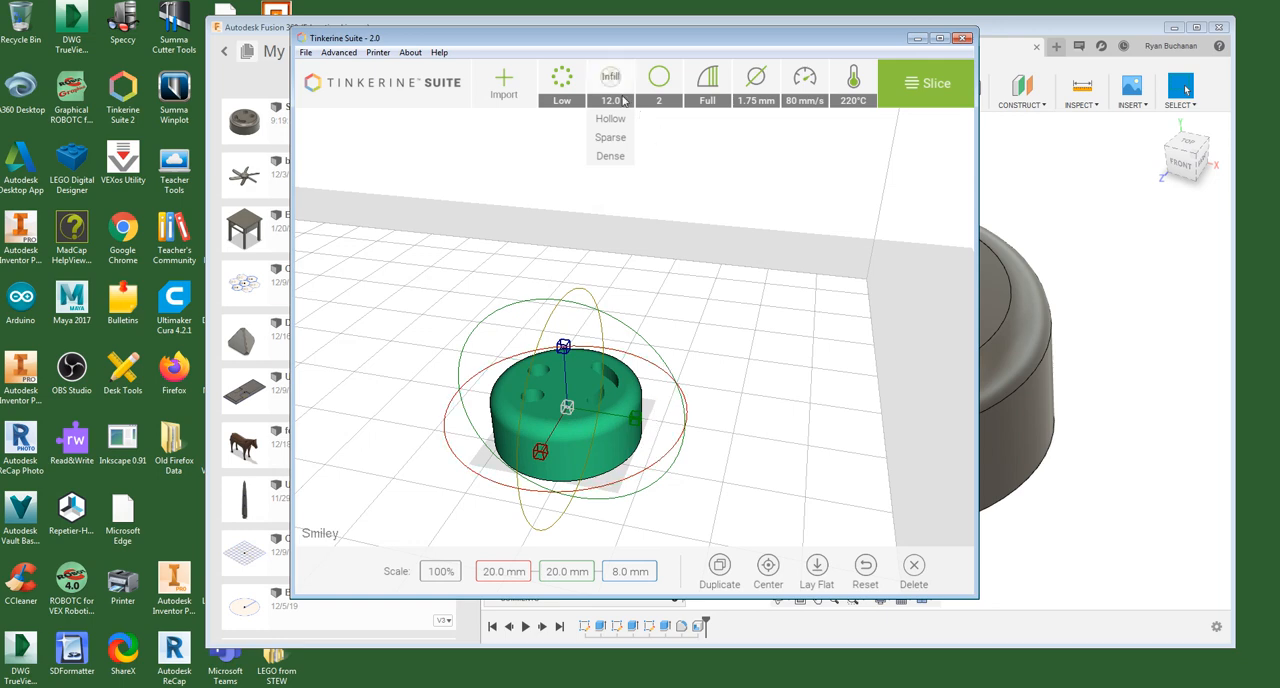
right_click_drag(657, 488, 696, 458)
scroll(625, 238, "up", 5)
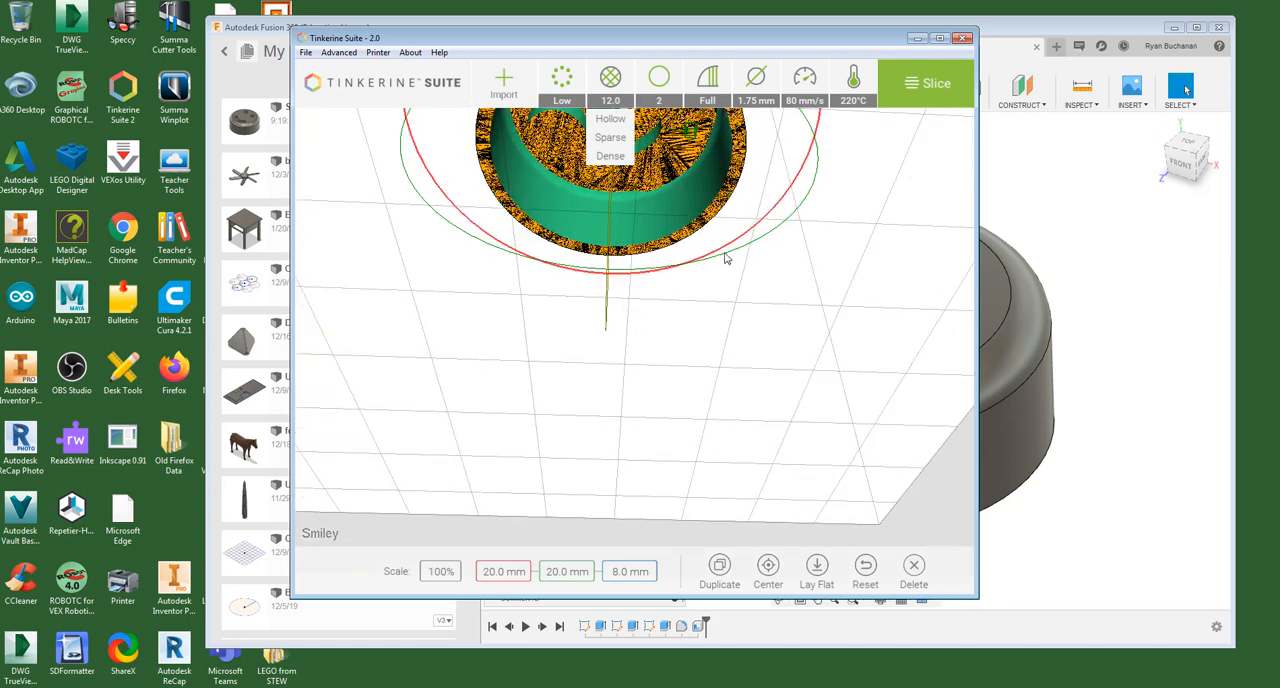
right_click_drag(877, 172, 878, 222)
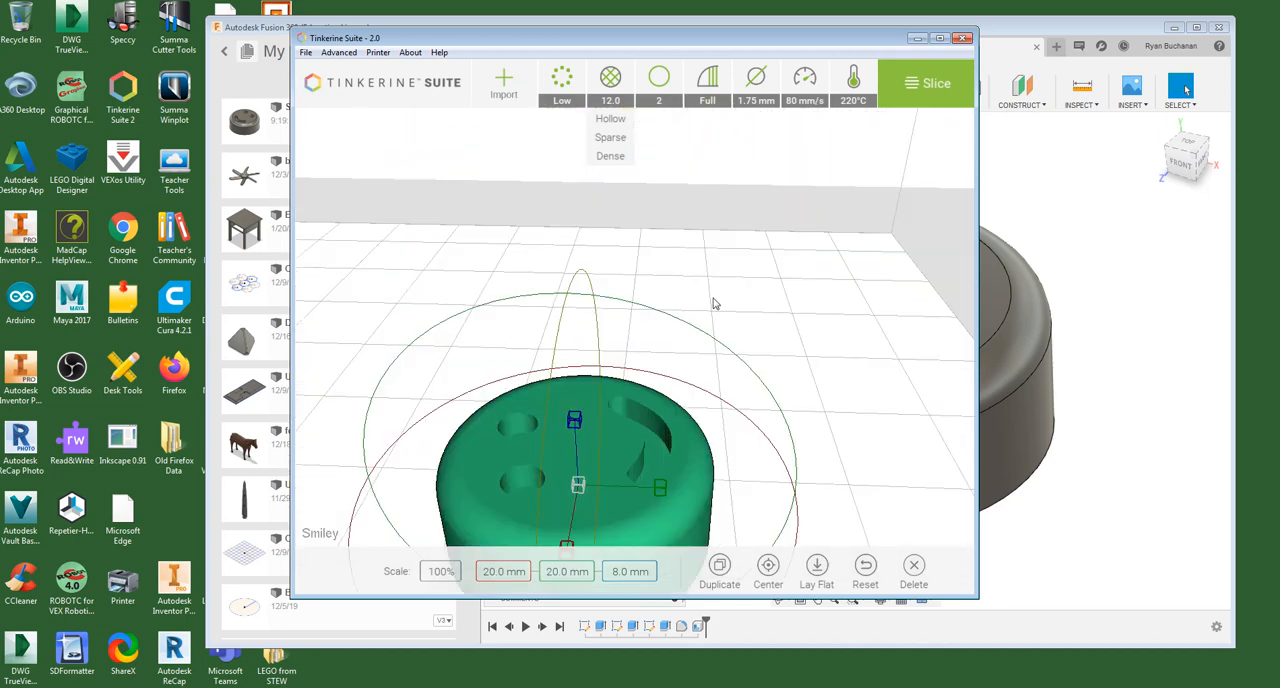
scroll(713, 300, "down", 4)
right_click_drag(722, 285, 724, 278)
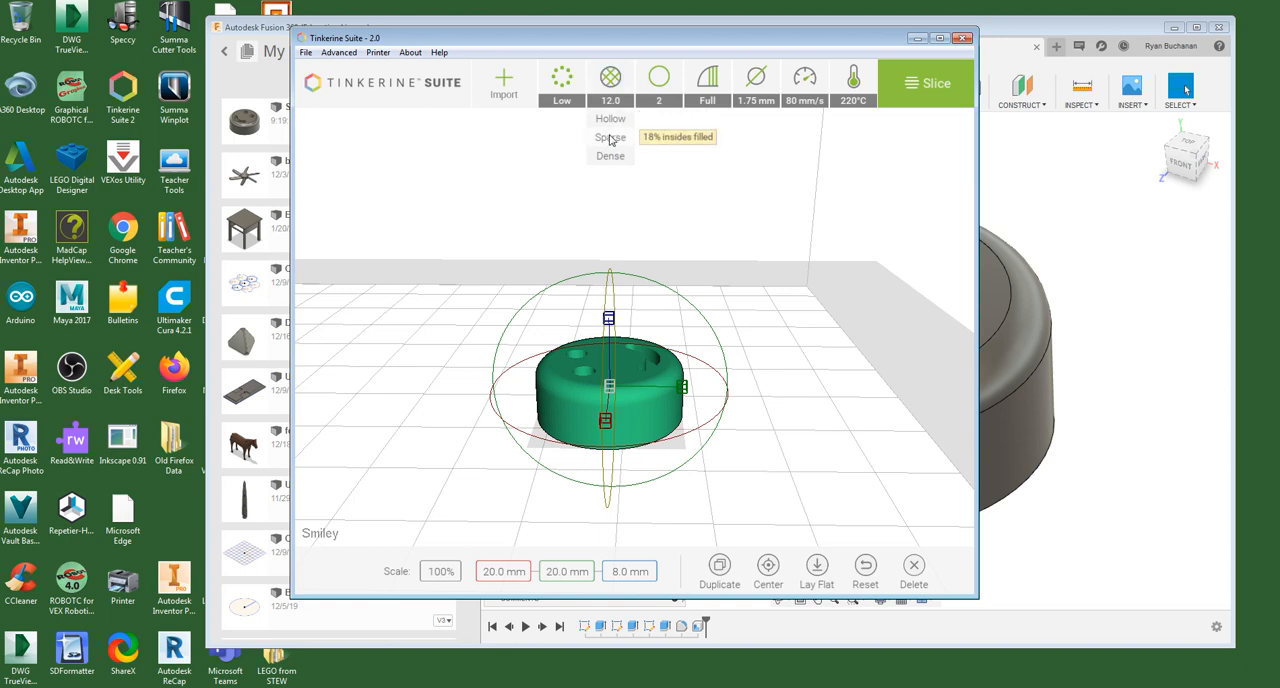
left_click(610, 139)
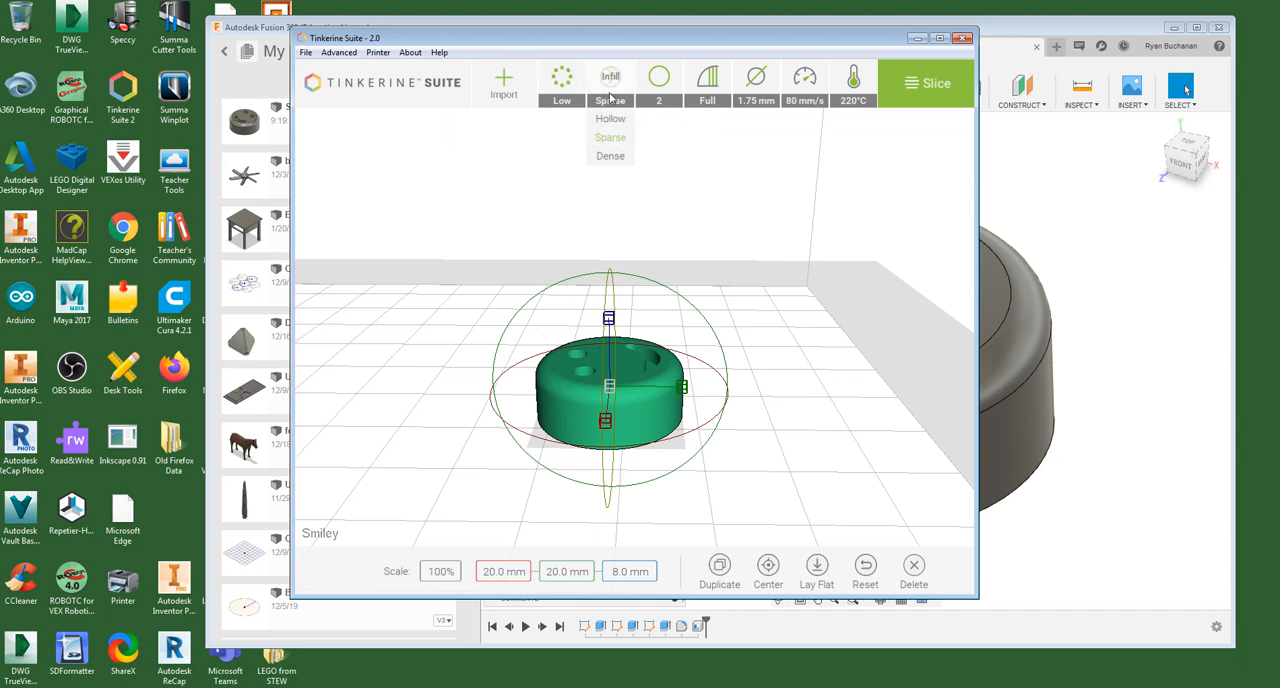
- Open the debug settings, keep the brim off and set the infill to 12%
left_click(340, 55)
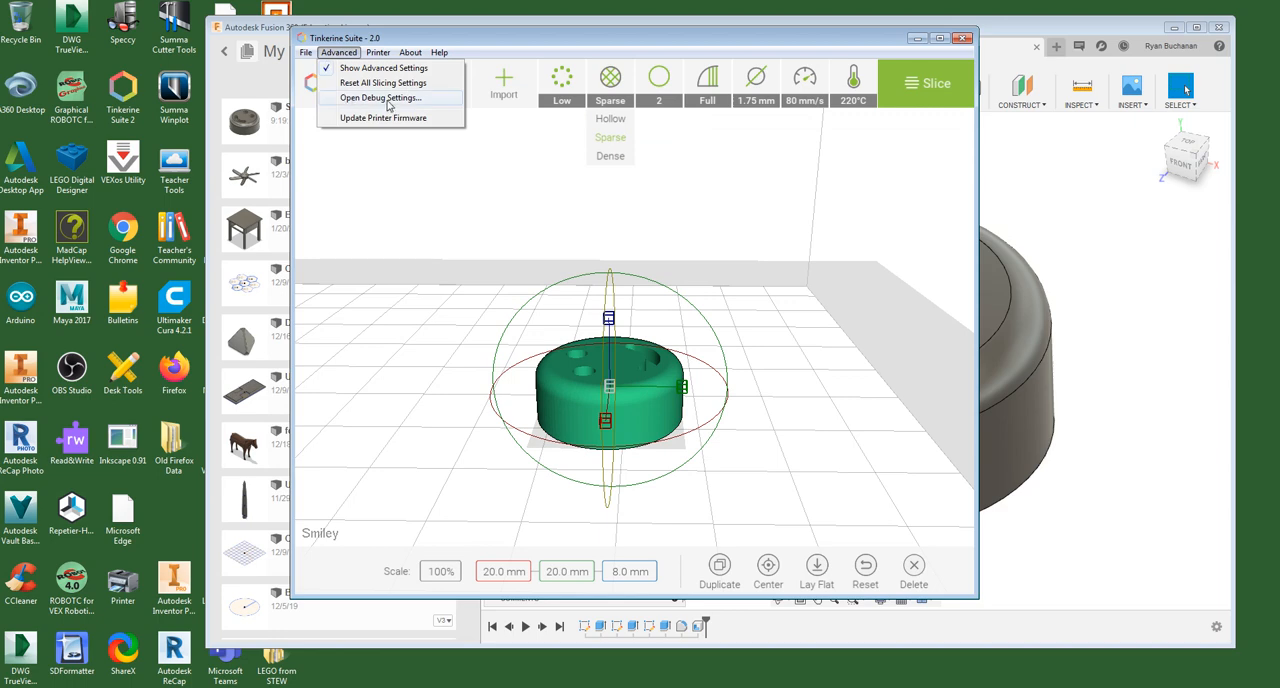
left_click(389, 104)
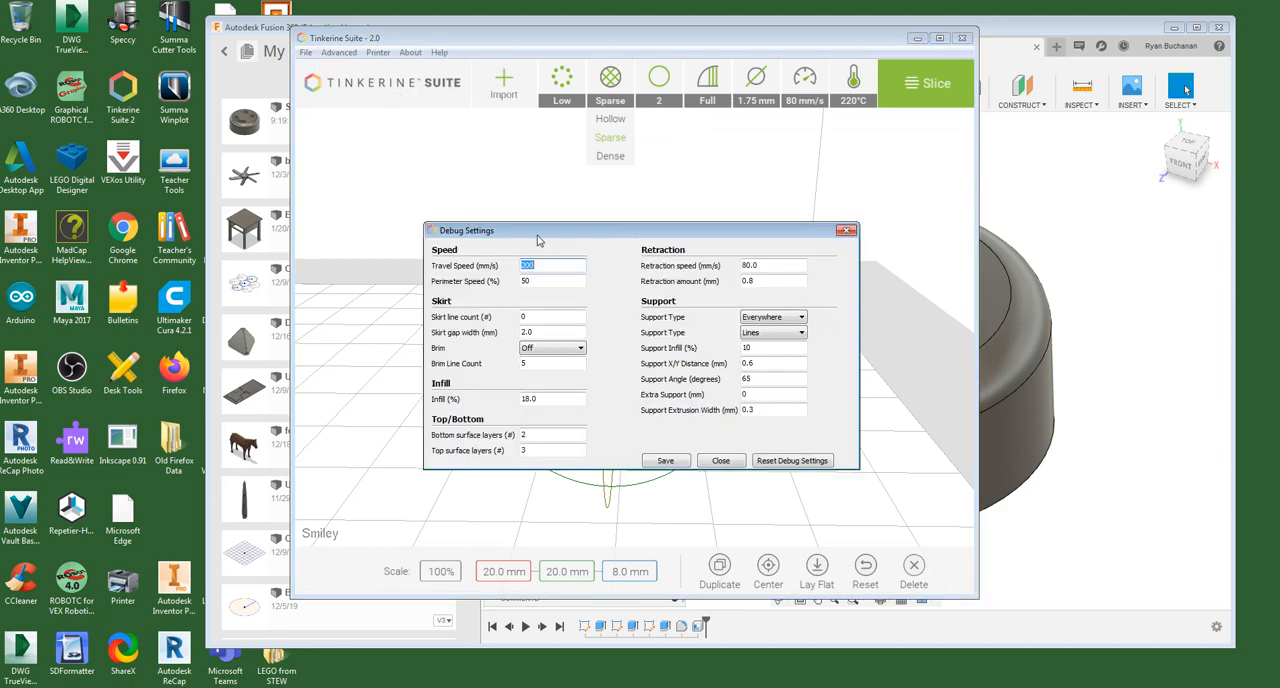
left_click_drag(537, 233, 184, 117)
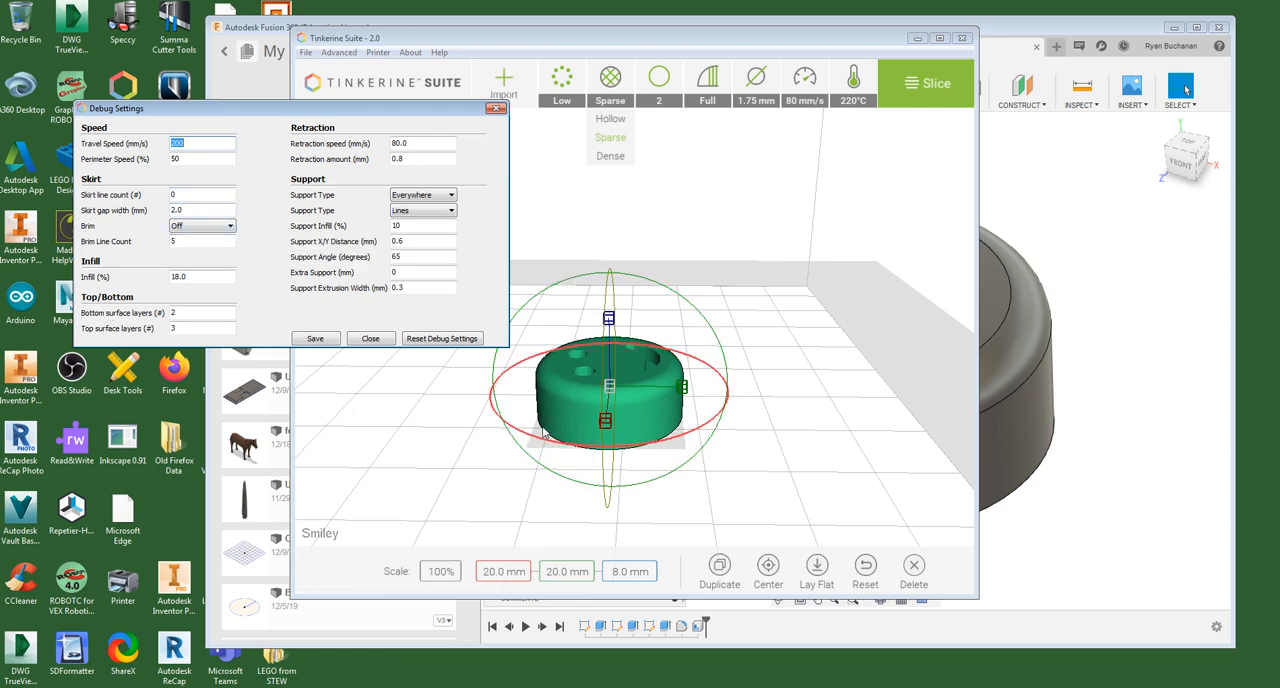
left_click(195, 228)
left_click(177, 238)
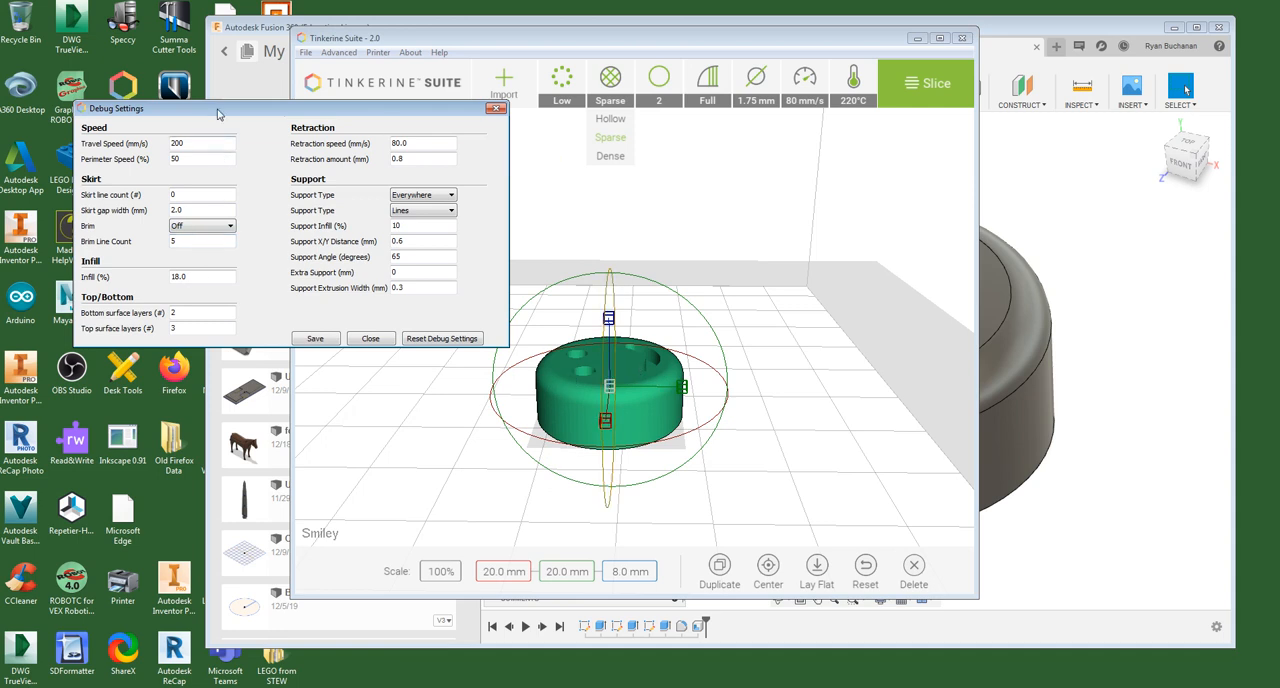
left_click_drag(218, 113, 224, 97)
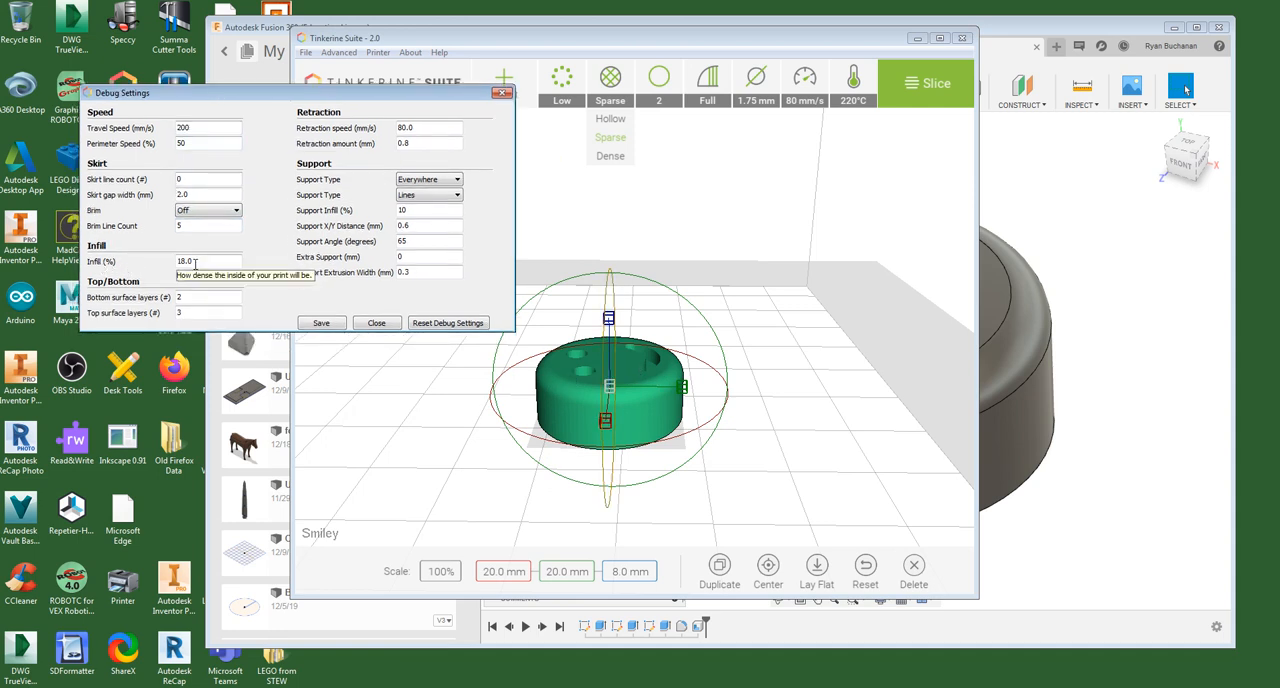
left_click_drag(195, 262, 140, 266)
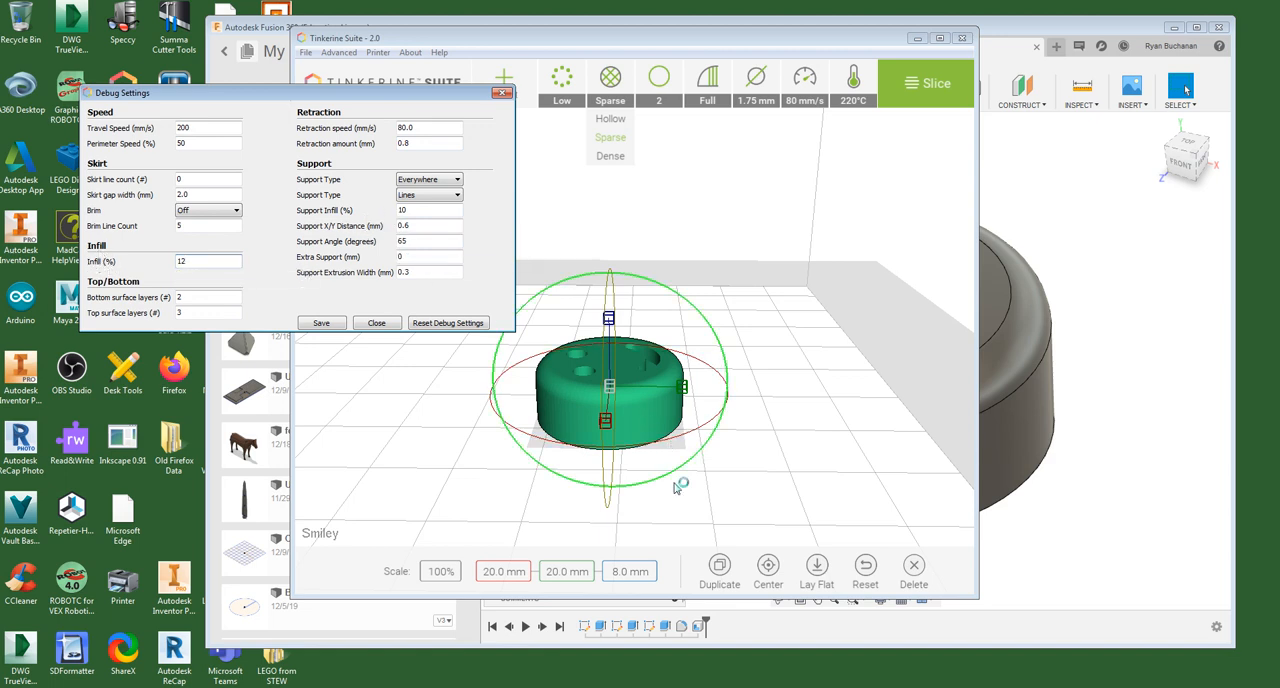
- Examine the smiley's side walls, face cut-outs and hollow underside from several angles
middle_click_drag(681, 488, 677, 464)
scroll(675, 464, "up", 5)
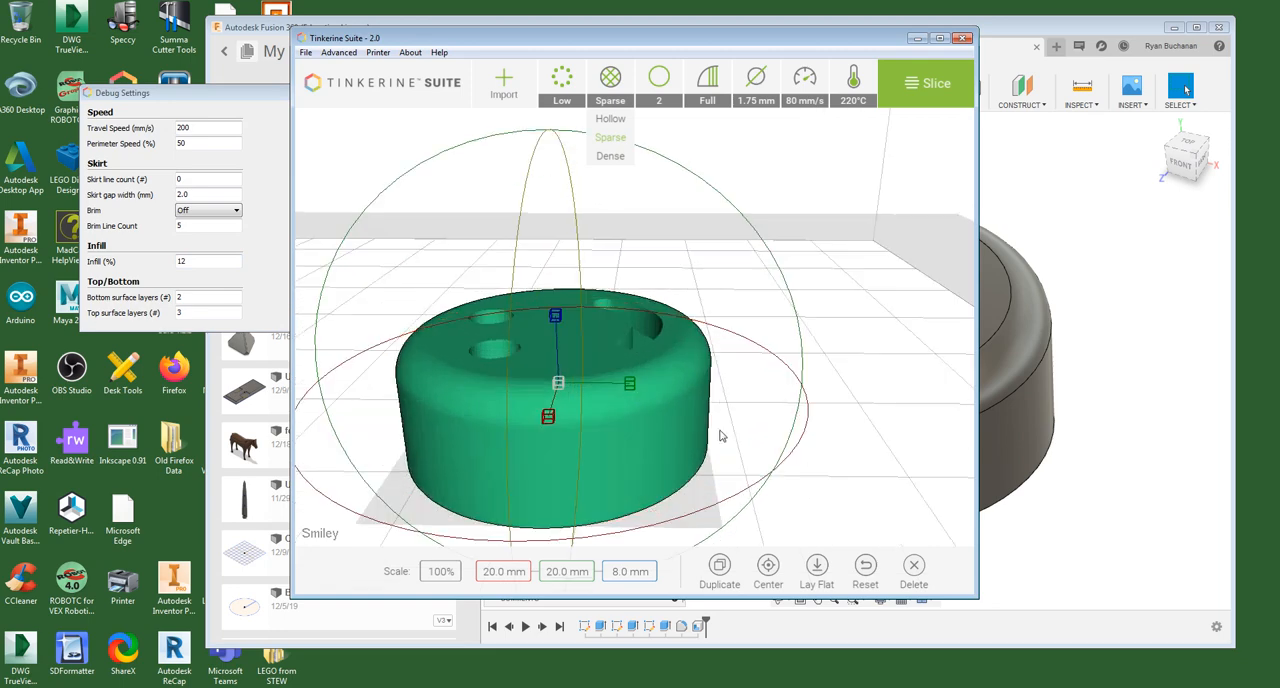
scroll(729, 437, "up", 5)
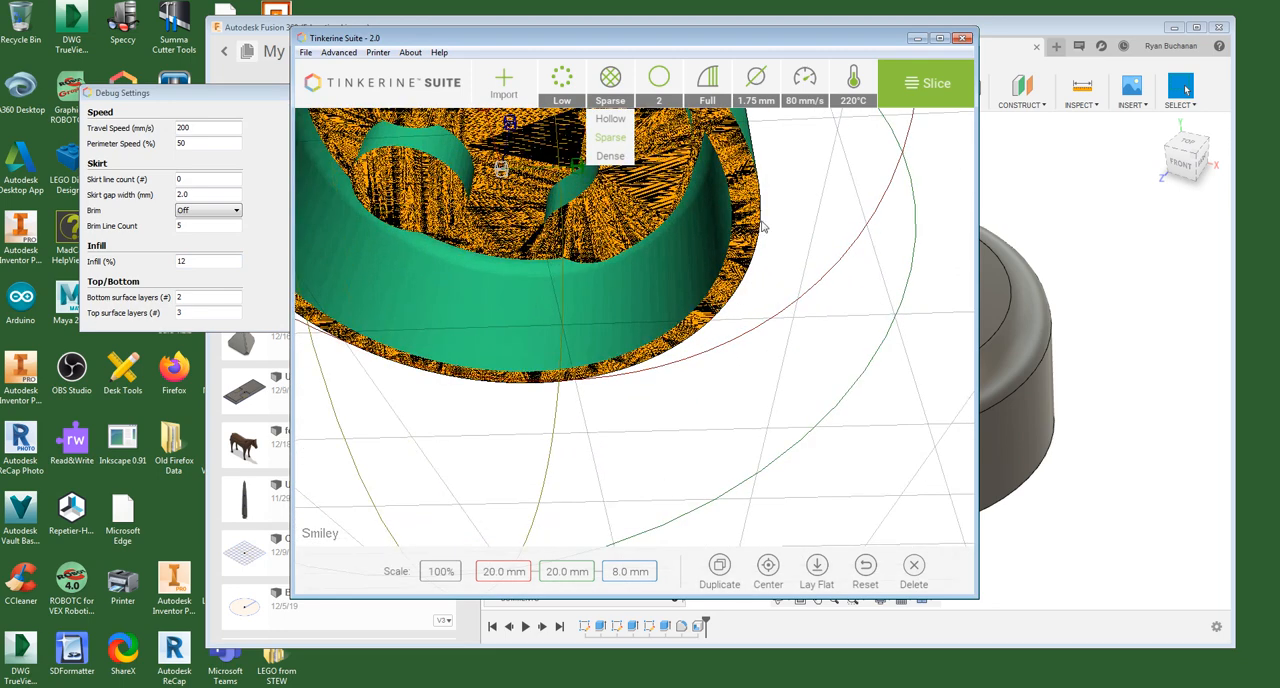
scroll(731, 207, "down", 2)
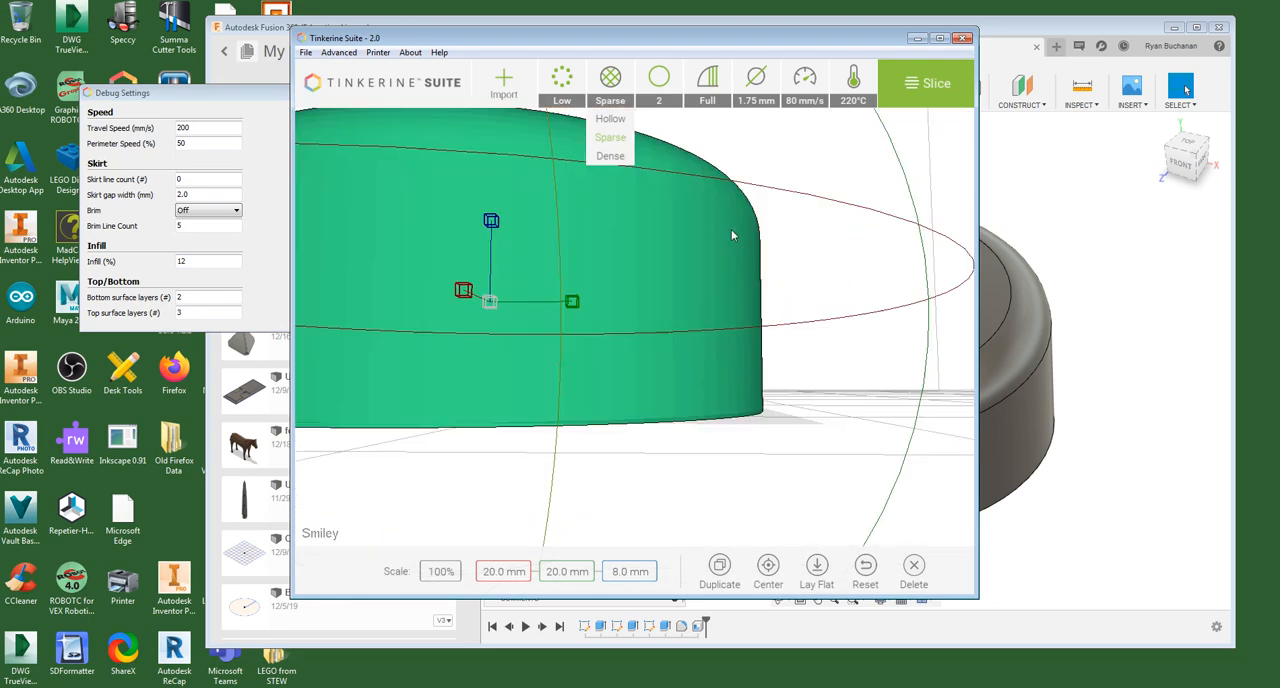
scroll(731, 220, "up", 2)
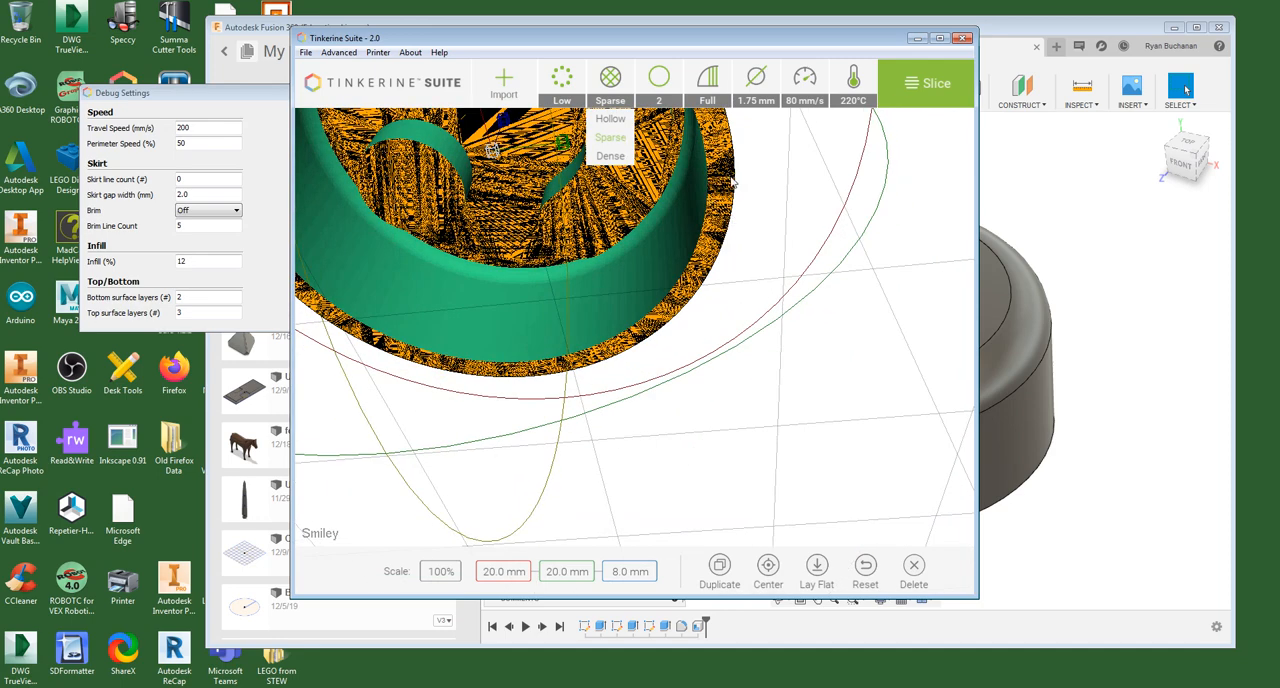
left_click(221, 100)
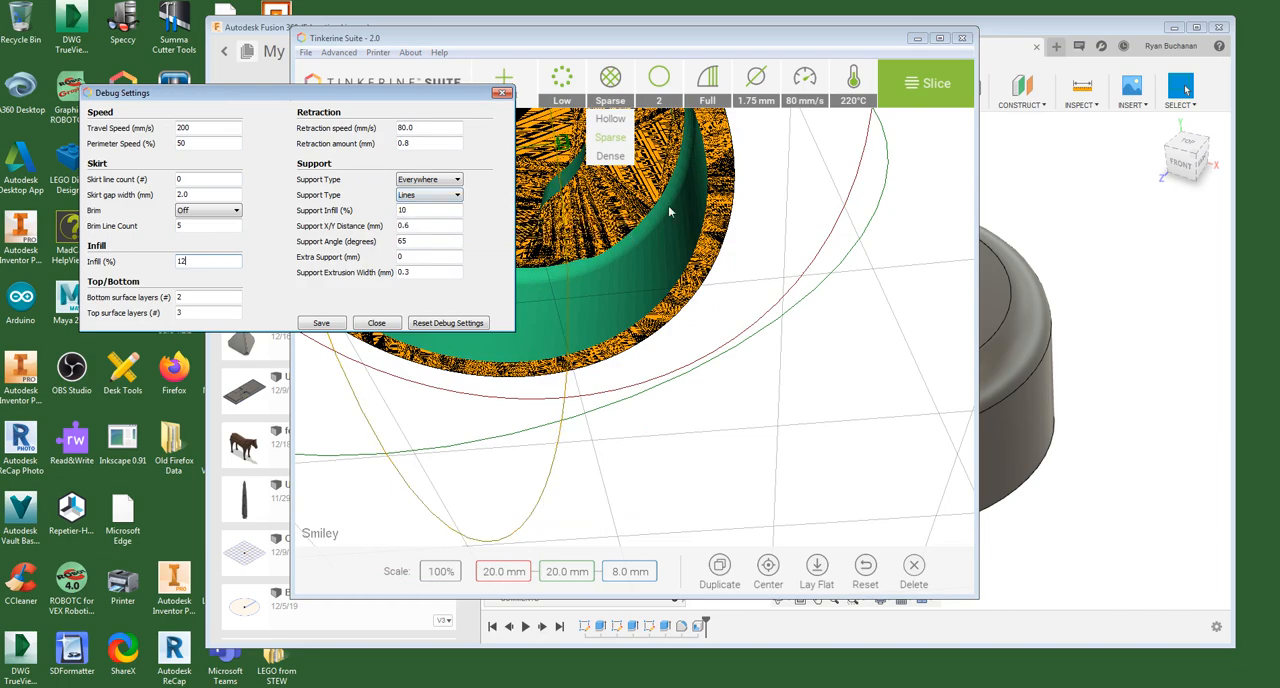
right_click_drag(799, 184, 771, 257)
scroll(751, 340, "down", 5)
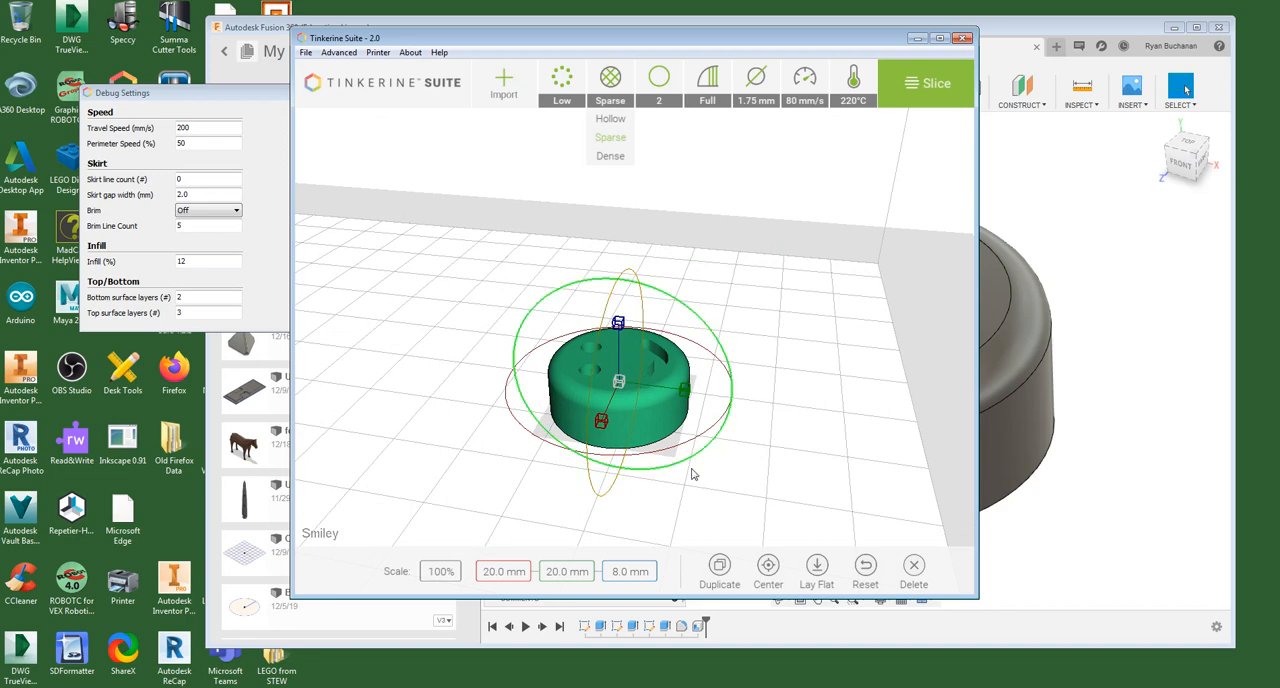
right_click_drag(704, 478, 700, 400)
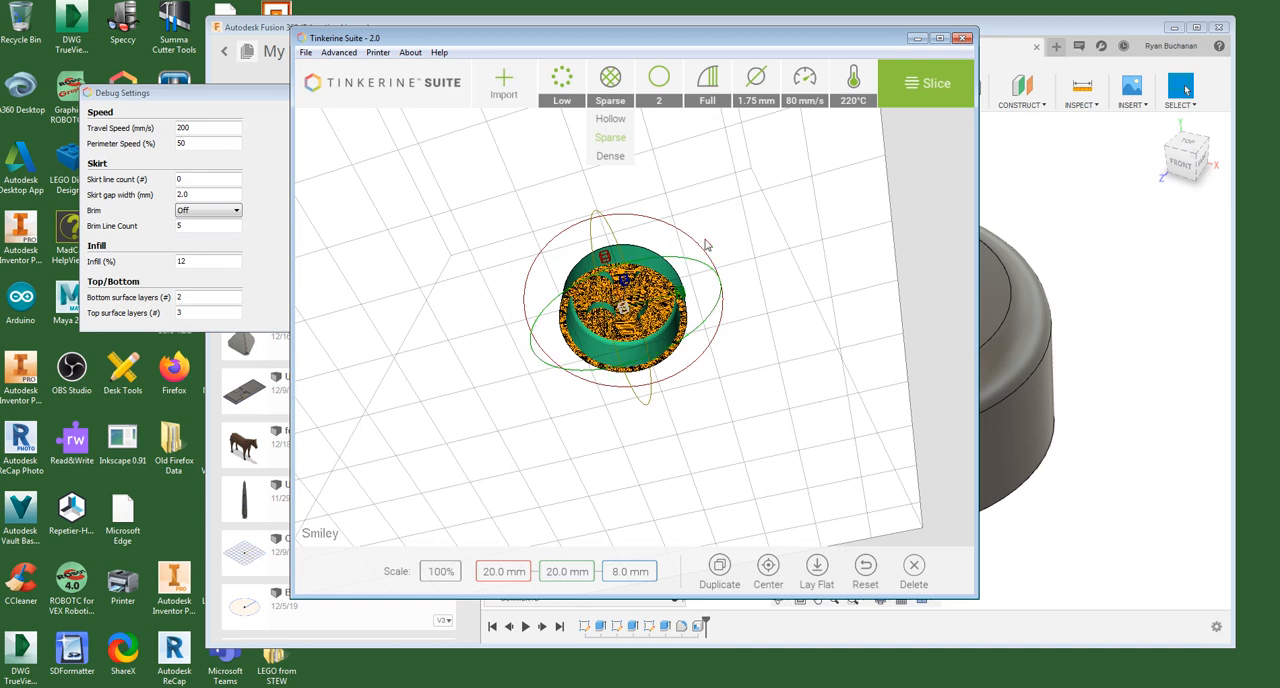
right_click_drag(705, 245, 766, 266)
- Save the debug settings and close the dialog
left_click(225, 95)
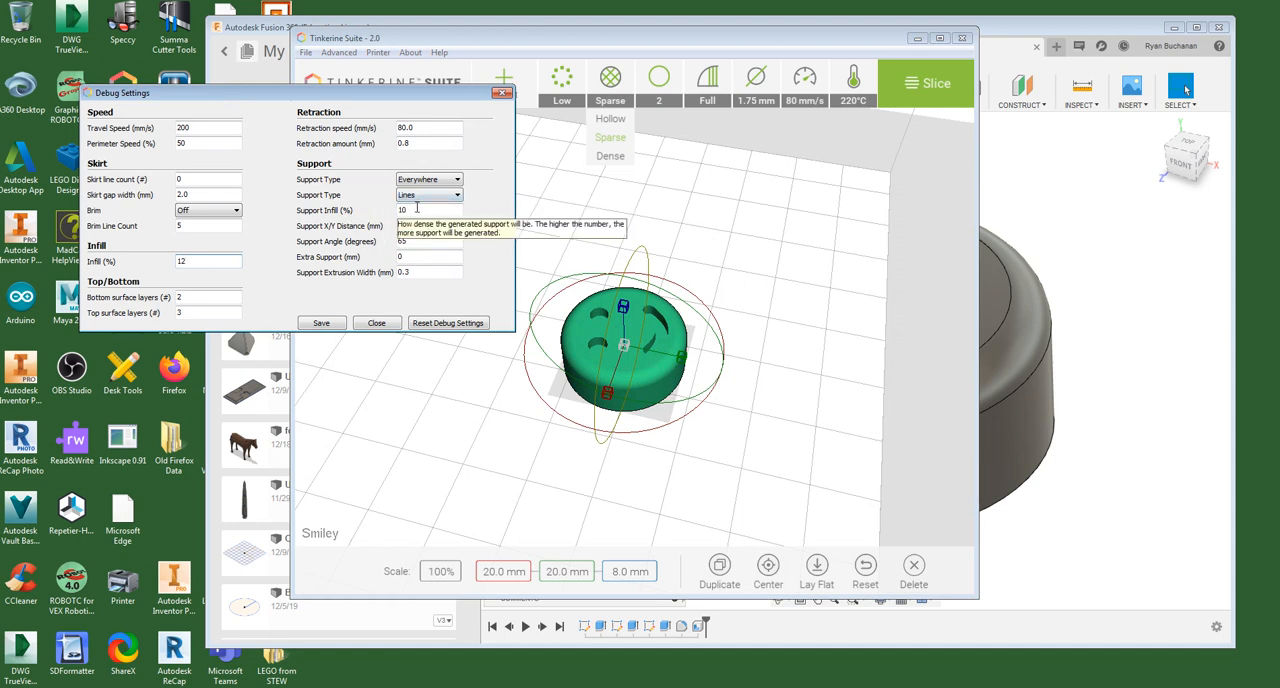
left_click(321, 323)
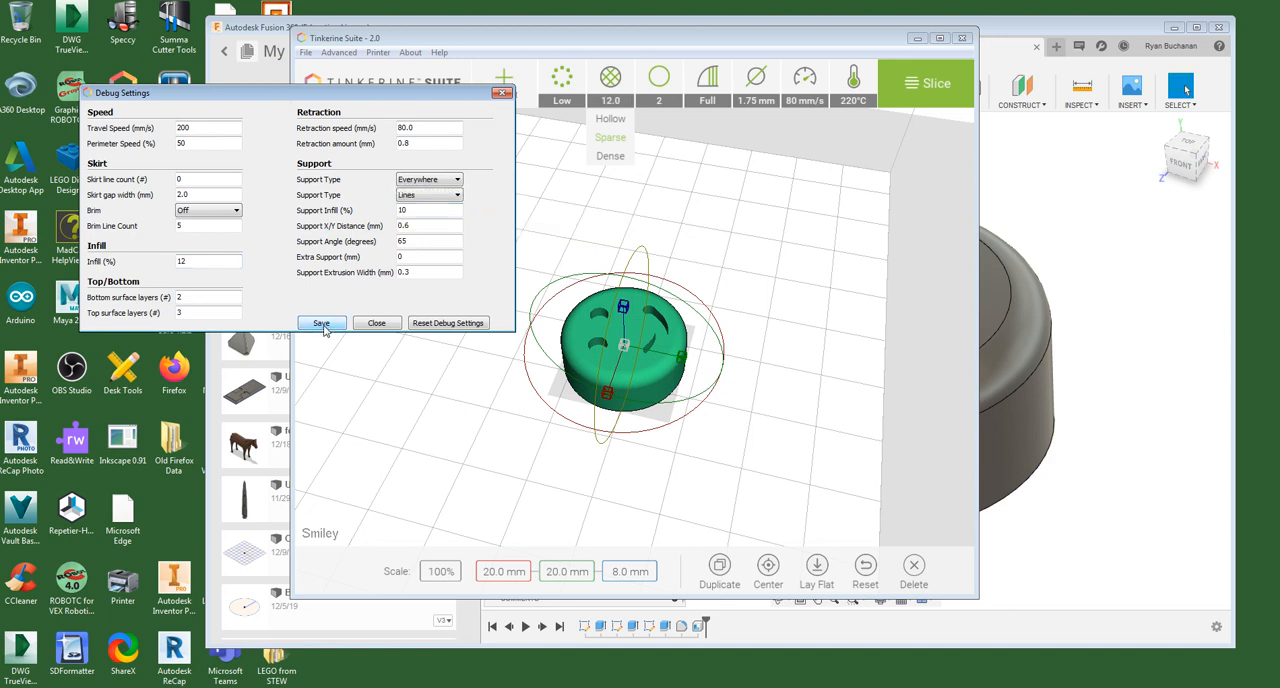
left_click(377, 323)
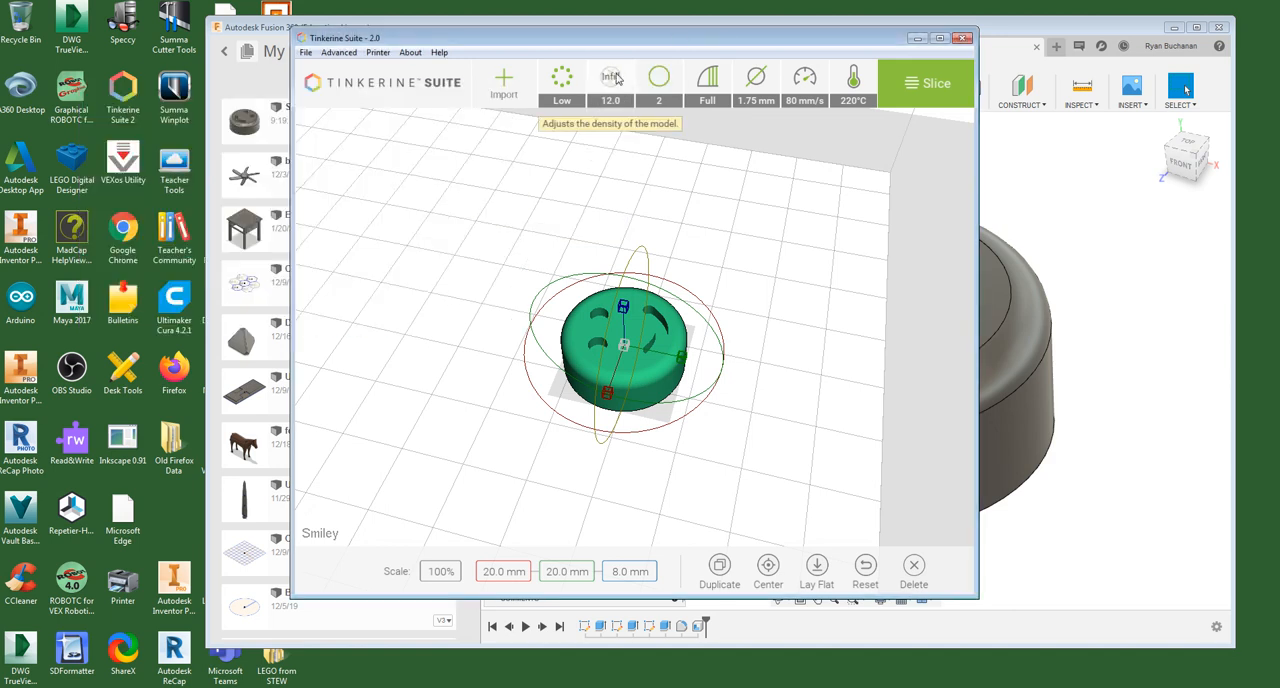
- Set the support structure to Full so support is generated everywhere, including on the model
mouse_move(670, 88)
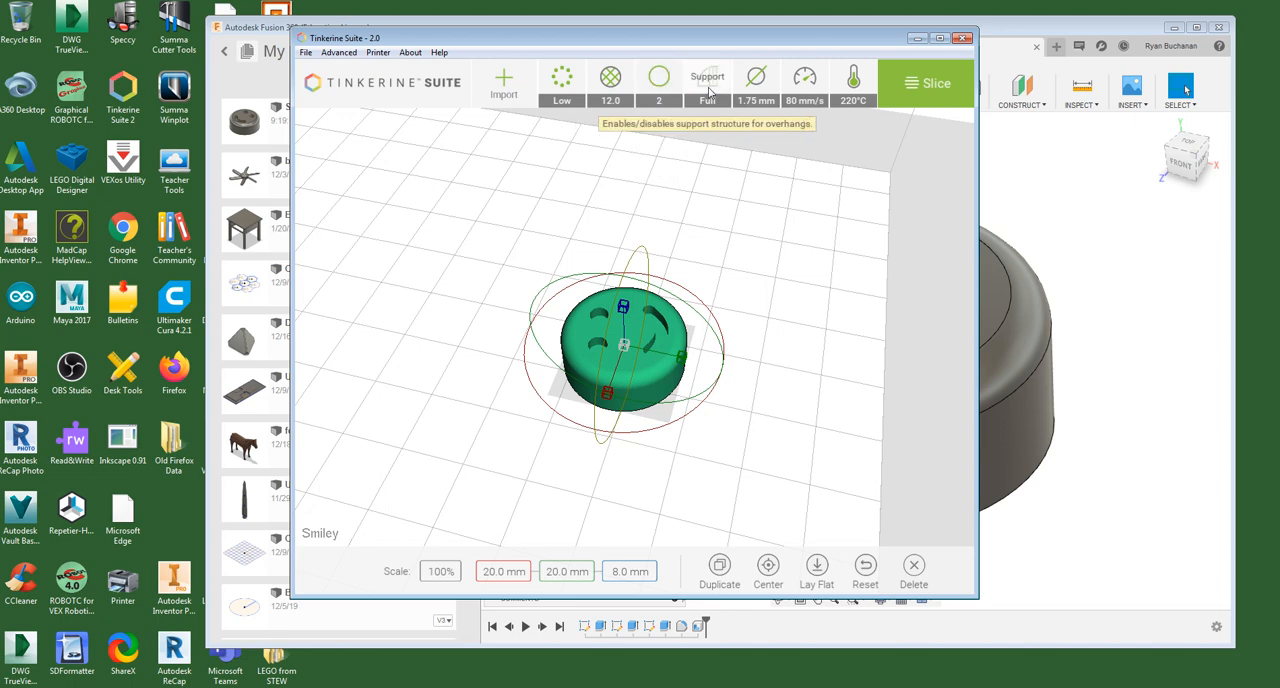
left_click(708, 101)
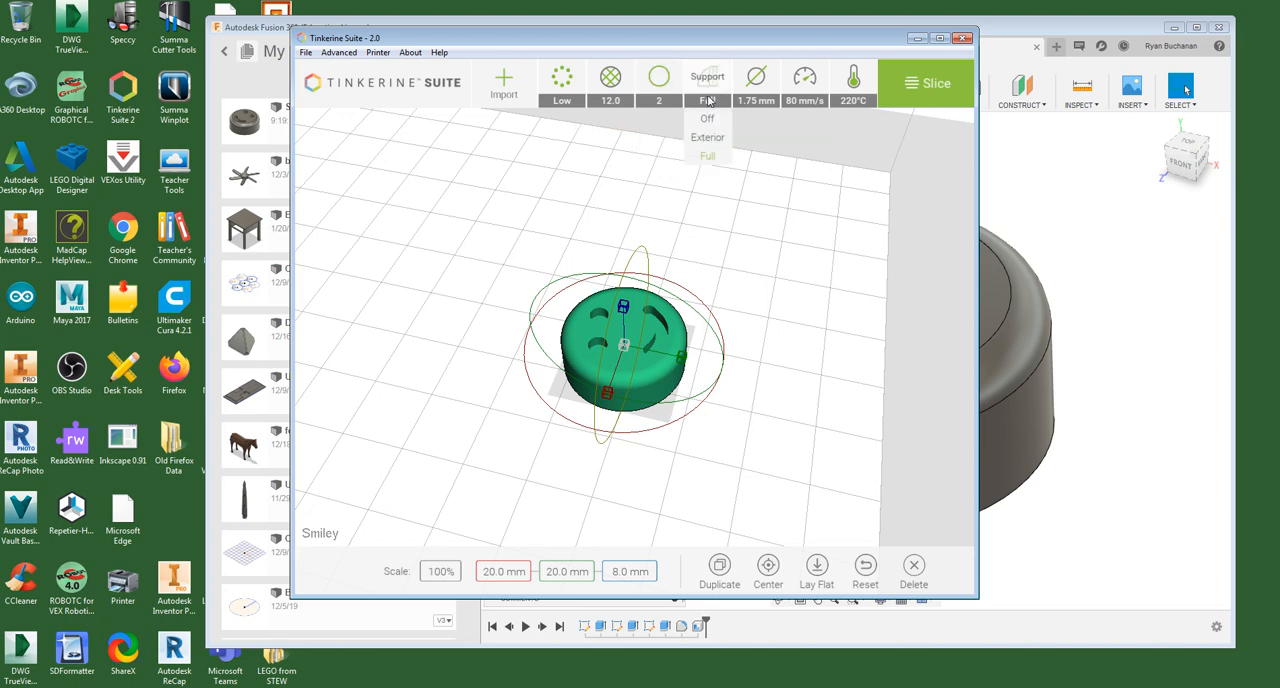
left_click(708, 157)
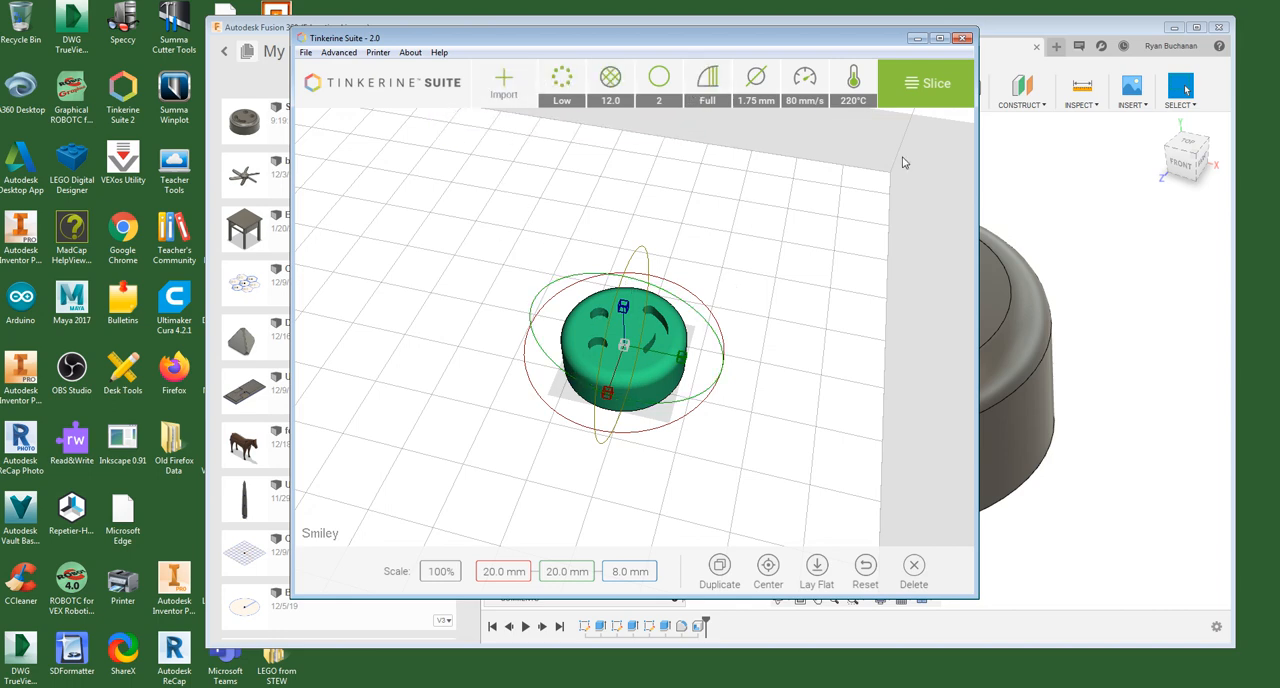
- Slice the smiley model and review its print preview from the first layers up to the finished face
left_click(918, 86)
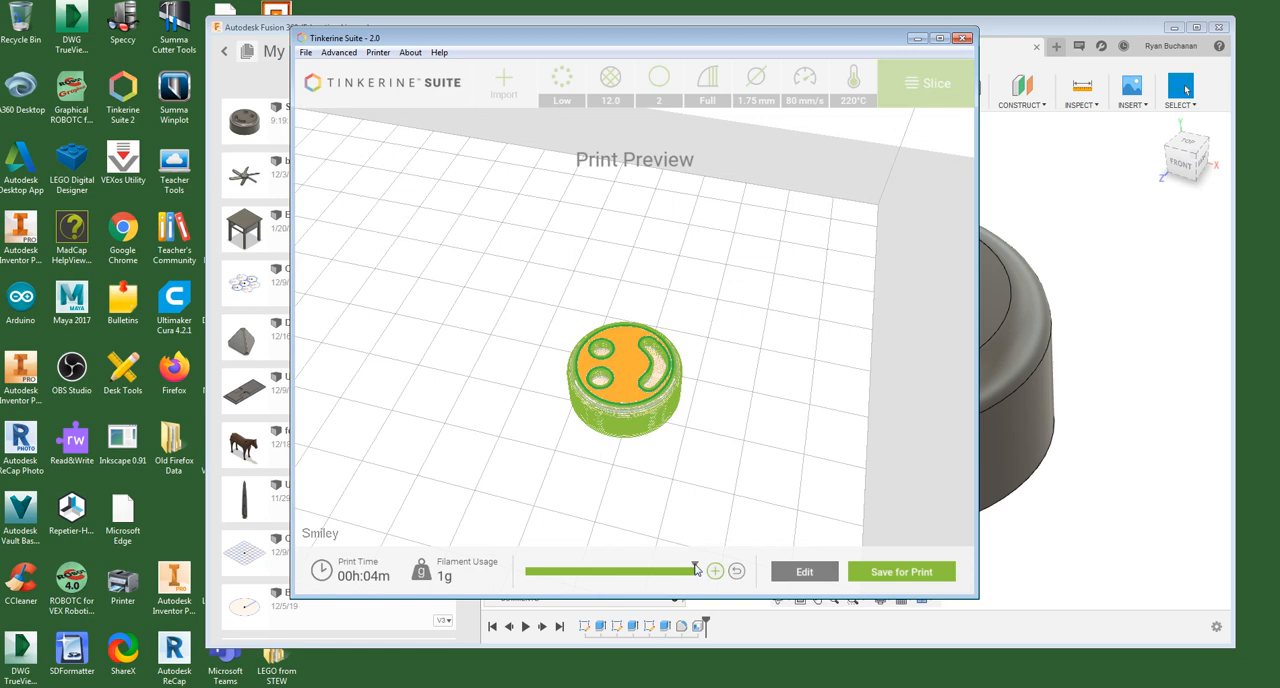
left_click_drag(695, 568, 529, 576)
scroll(574, 437, "up", 5)
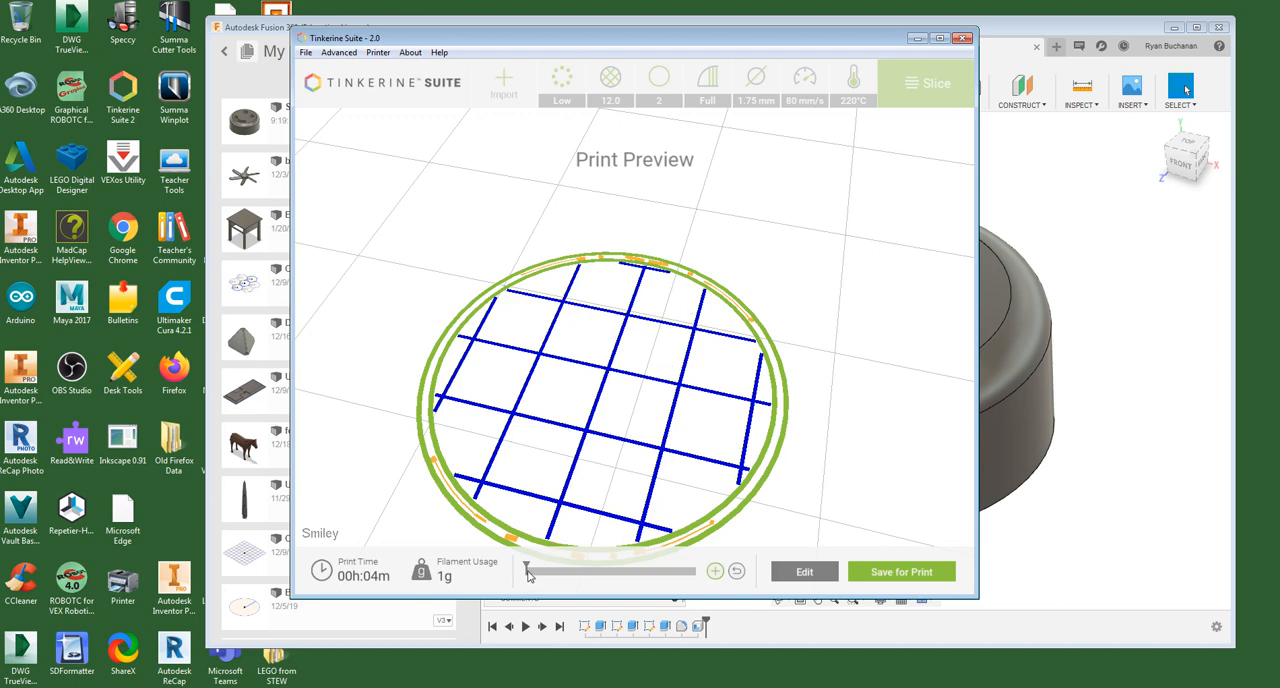
left_click_drag(528, 568, 638, 576)
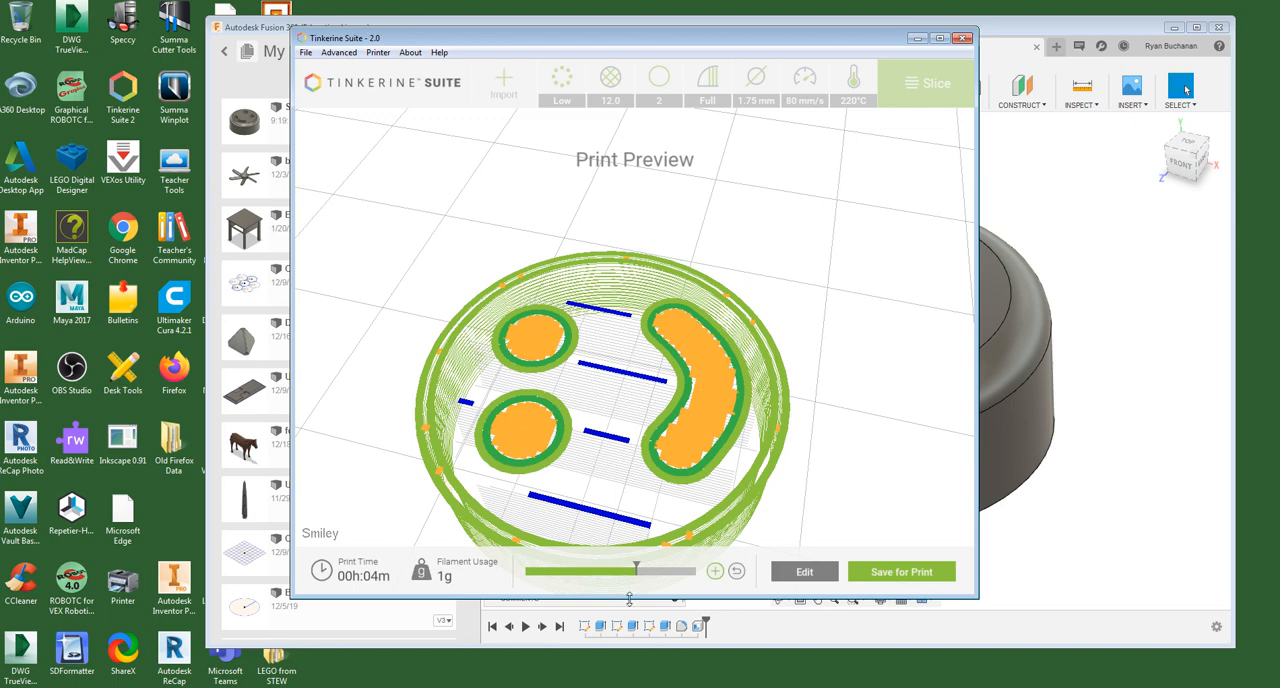
left_click_drag(638, 576, 633, 577)
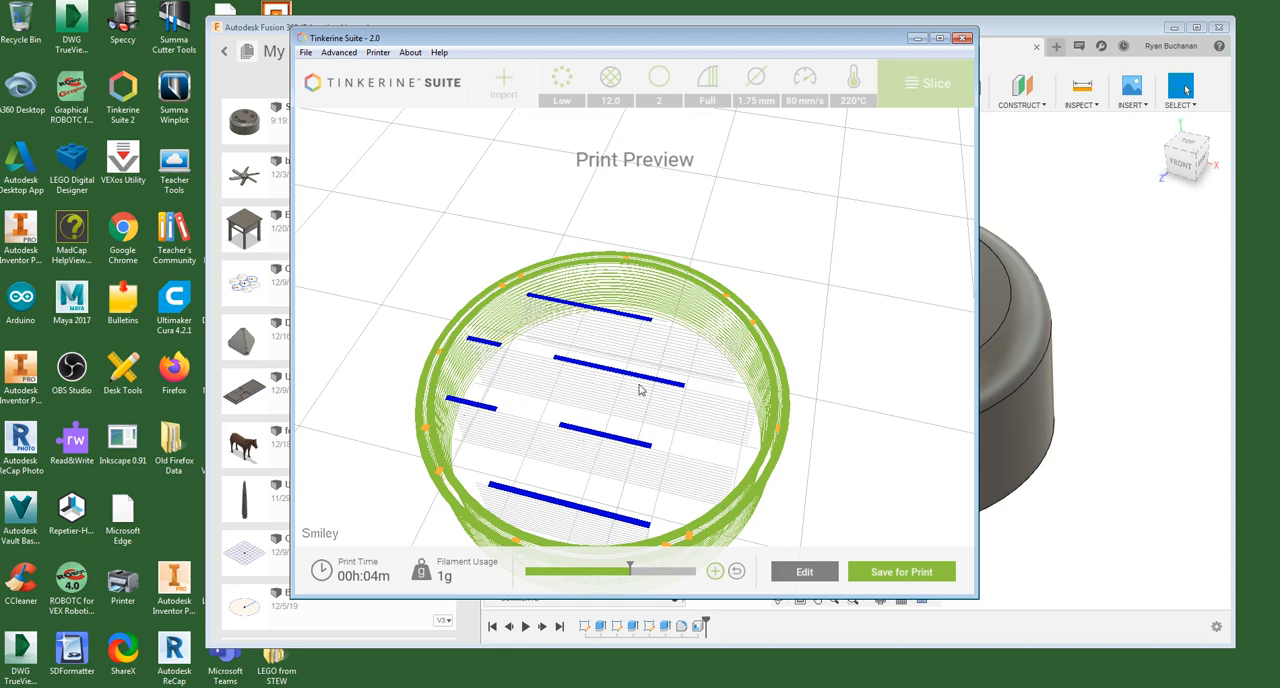
left_click_drag(631, 570, 696, 571)
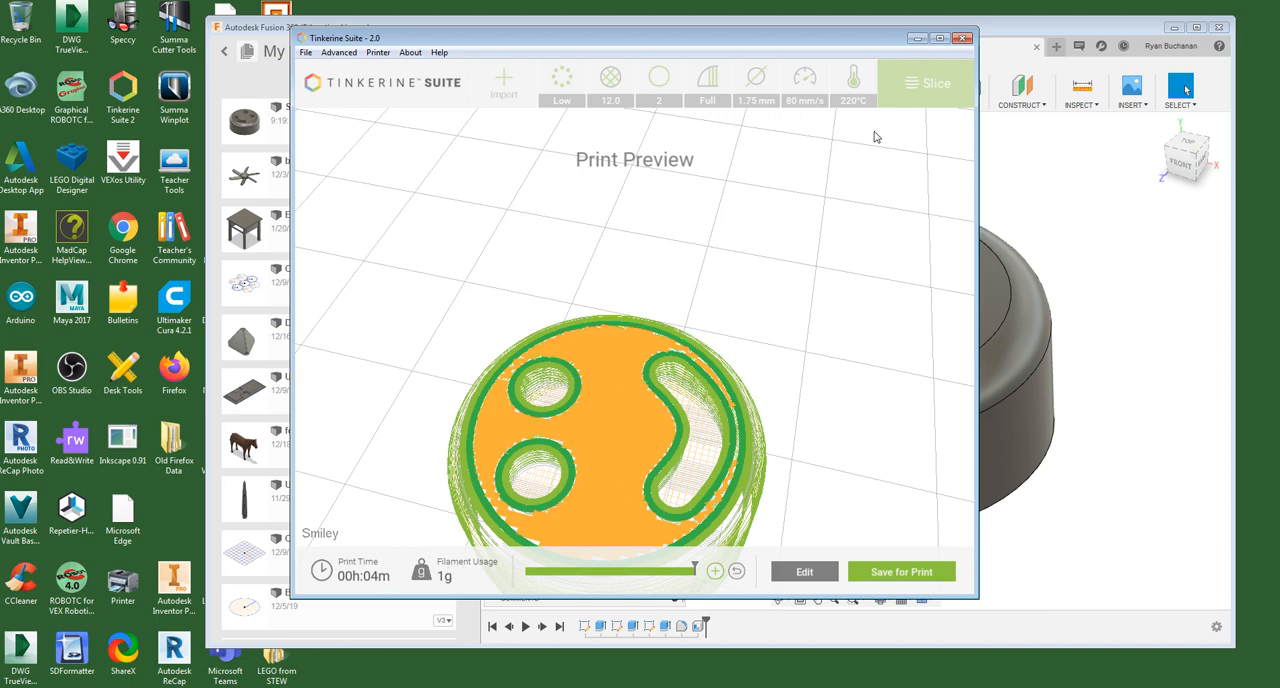
- Save the sliced model to the computer as Smiley.g in the ~3D Printing Files Dropbox folder, replacing the existing file
left_click_drag(785, 41, 835, 41)
scroll(866, 357, "down", 4)
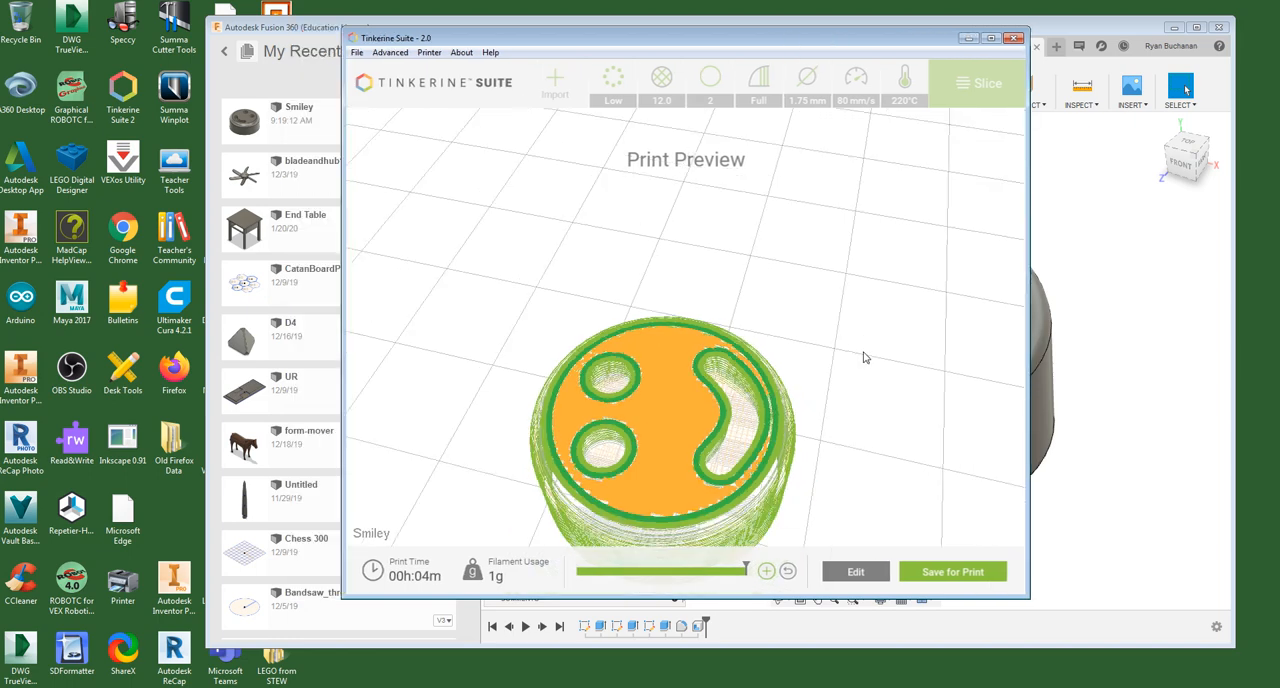
left_click(953, 574)
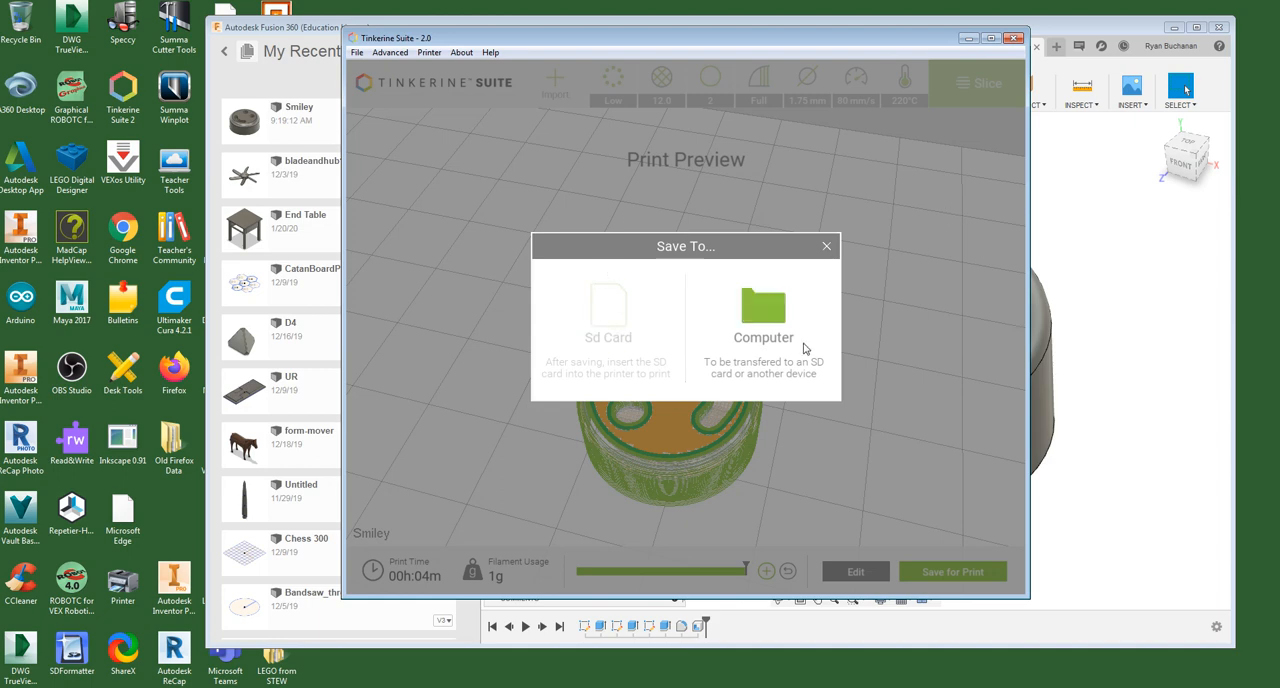
left_click(768, 315)
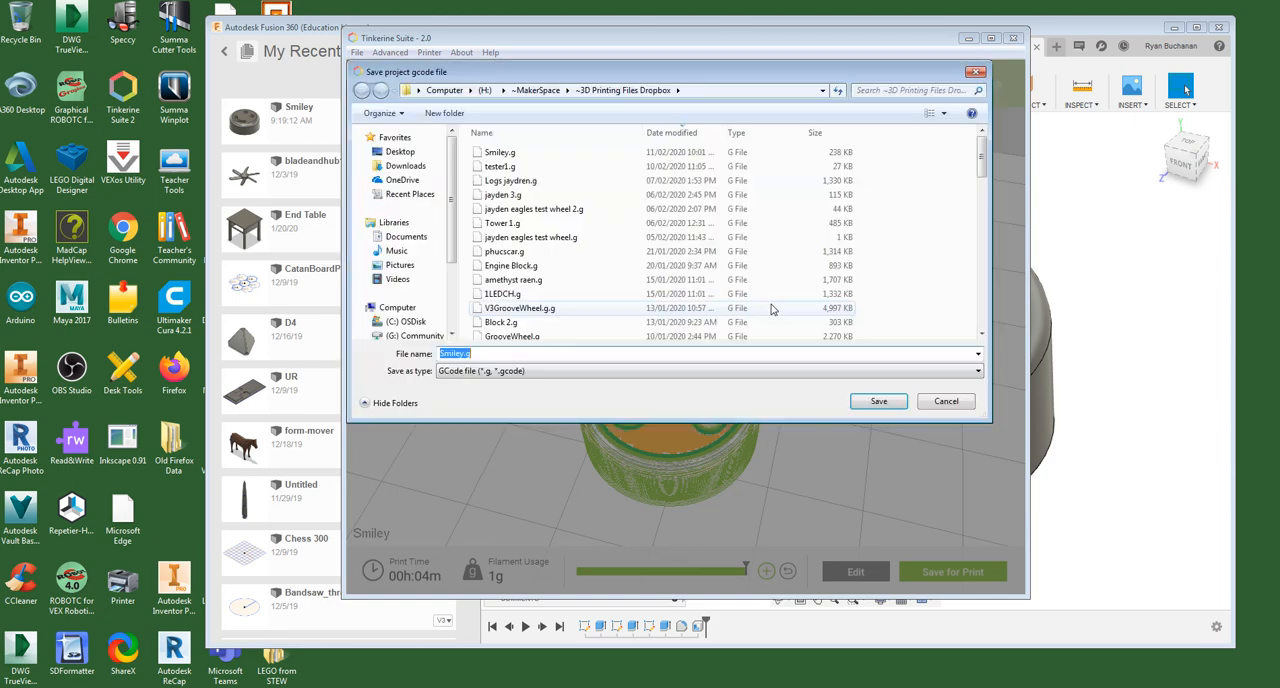
left_click(479, 353)
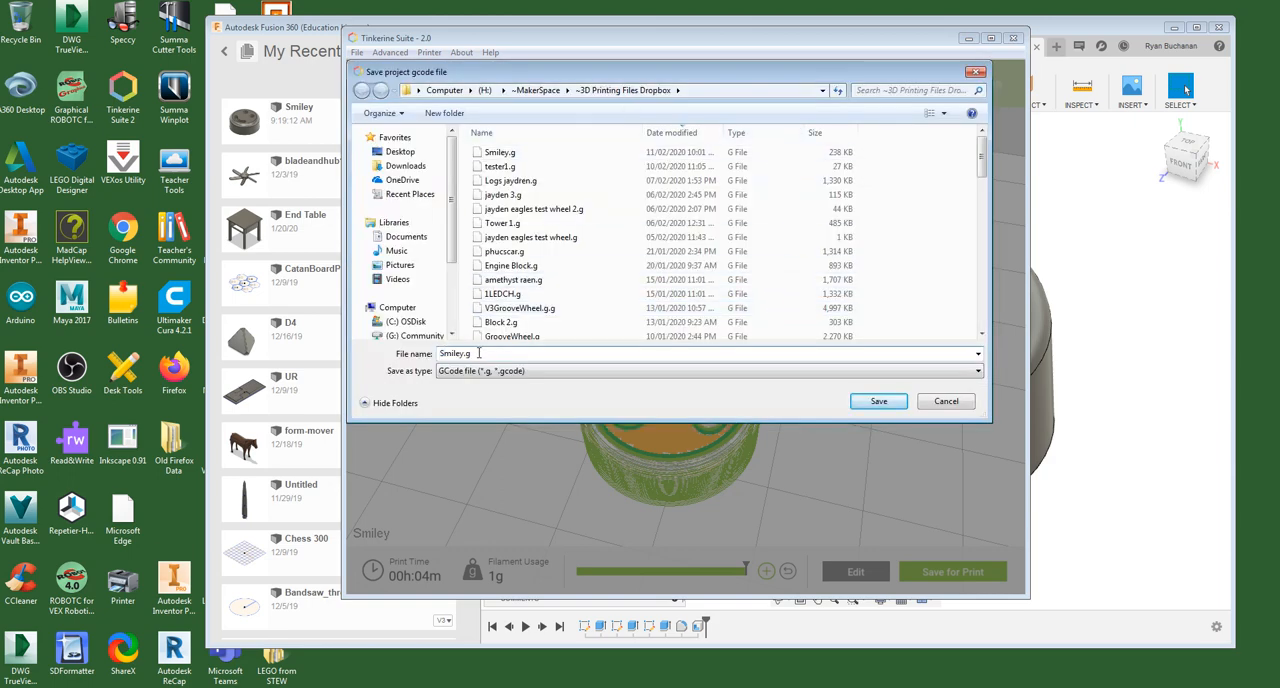
left_click(880, 403)
left_click(697, 357)
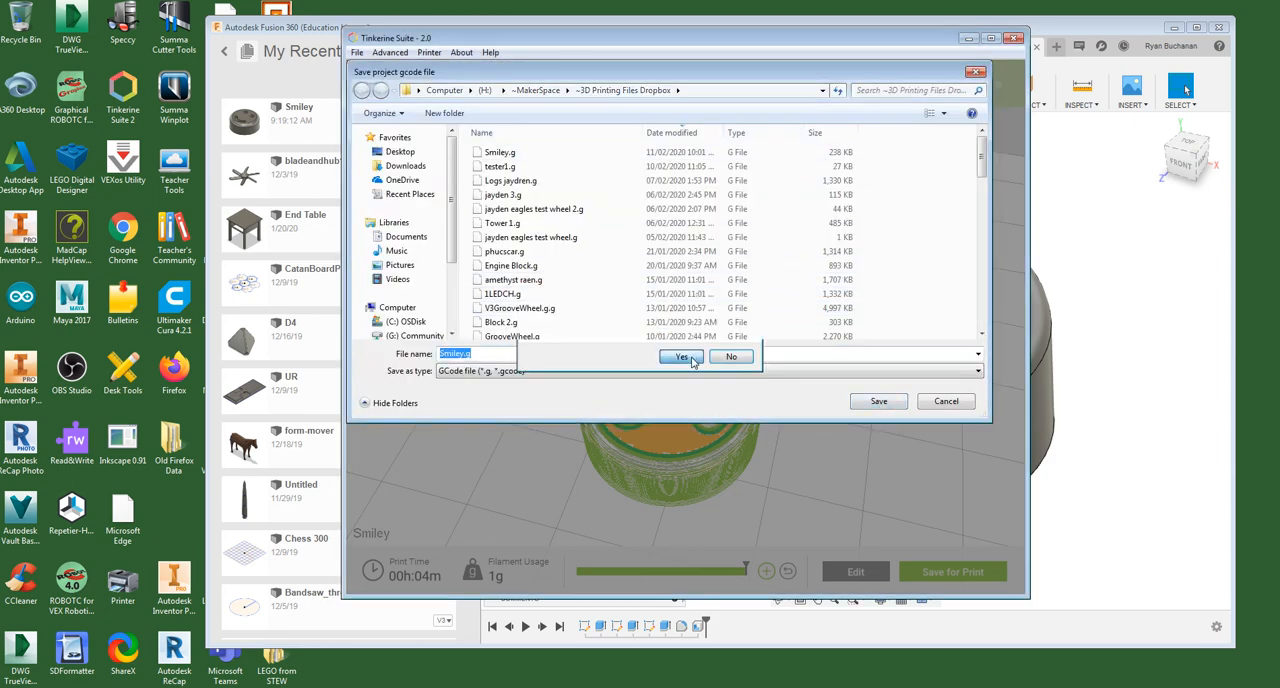
left_click(827, 246)
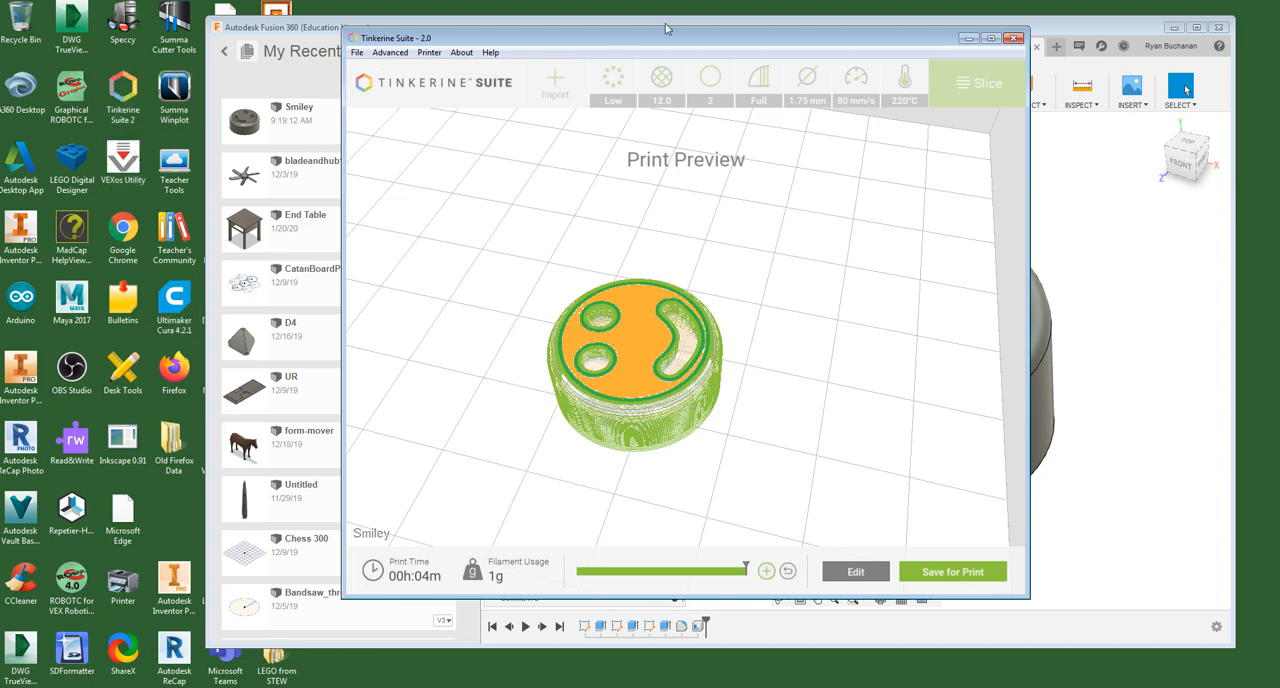
left_click_drag(670, 37, 662, 39)
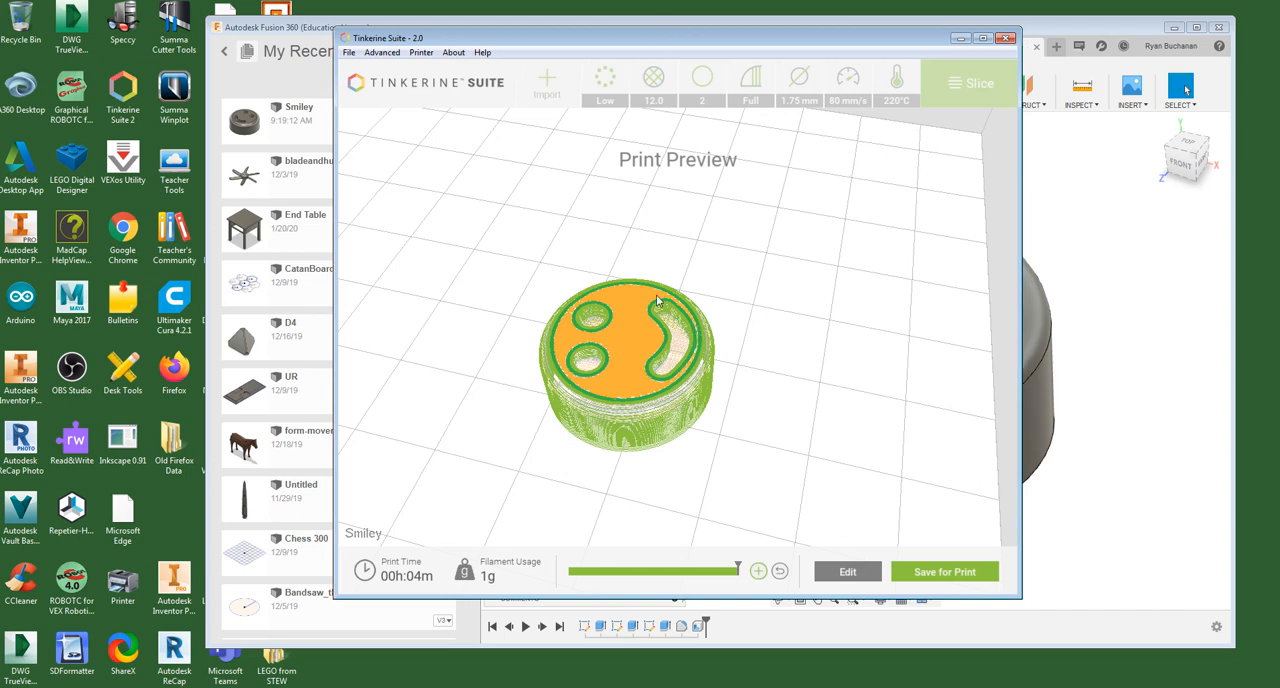